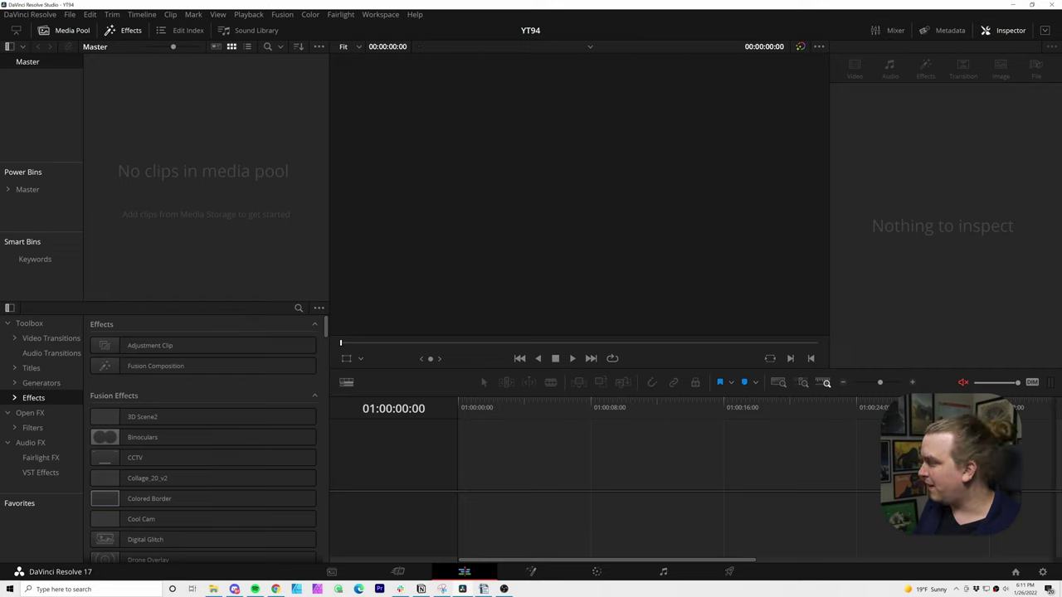
# Import HaloClip.mov into the media pool, settle the frame-rate prompt, and deselect the clip
pyautogui.moveTo(498, 228); pyautogui.dragTo(151, 107)
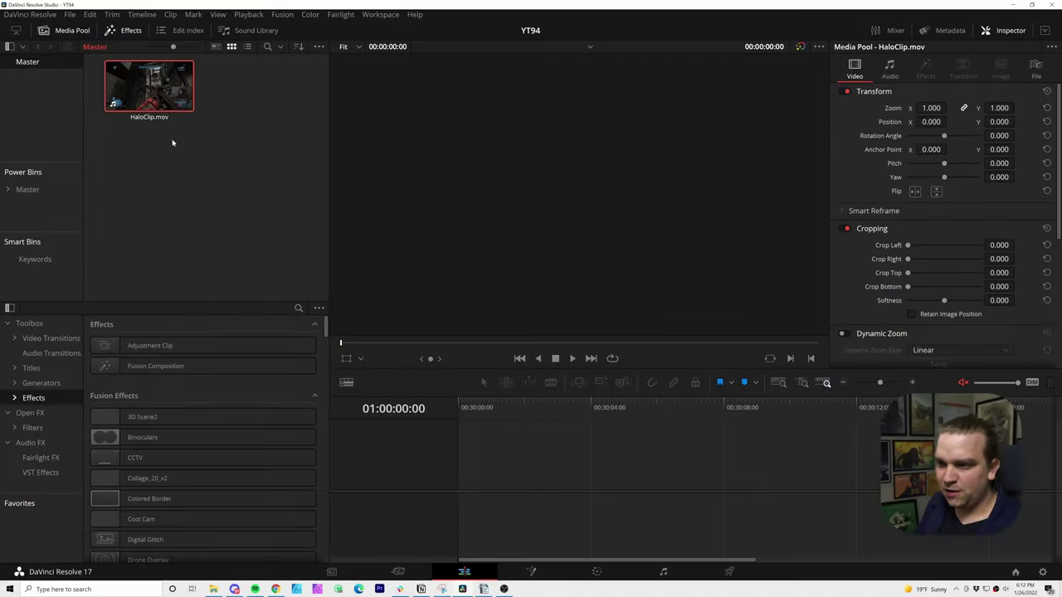
pyautogui.click(183, 170)
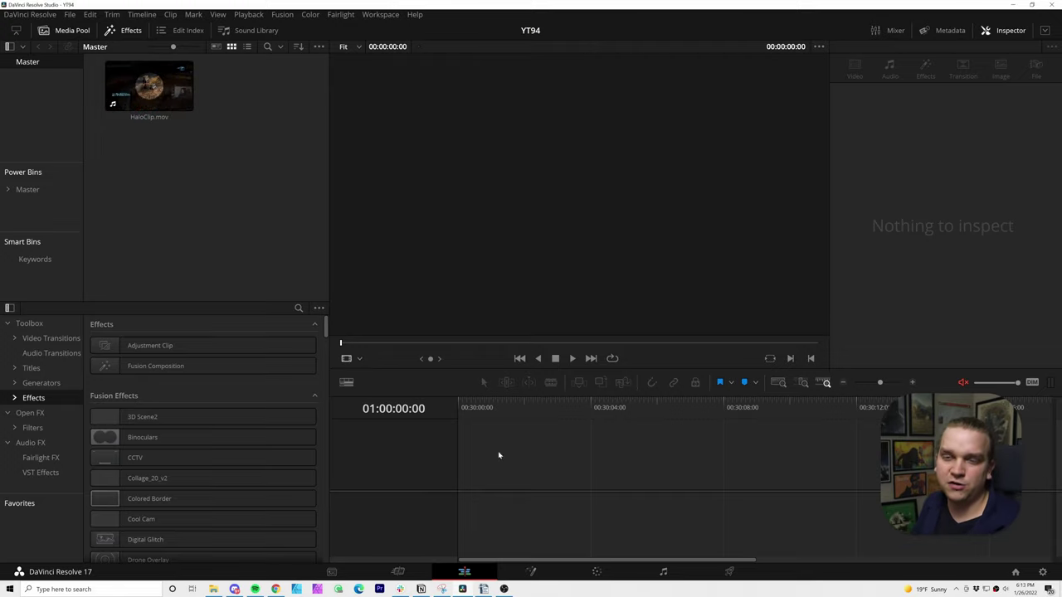
# Create a custom 1080x1920, 30 fps timeline named YTSHORT instead of using project settings
pyautogui.rightClick(160, 186)
pyautogui.click(223, 154)
pyautogui.rightClick(223, 154)
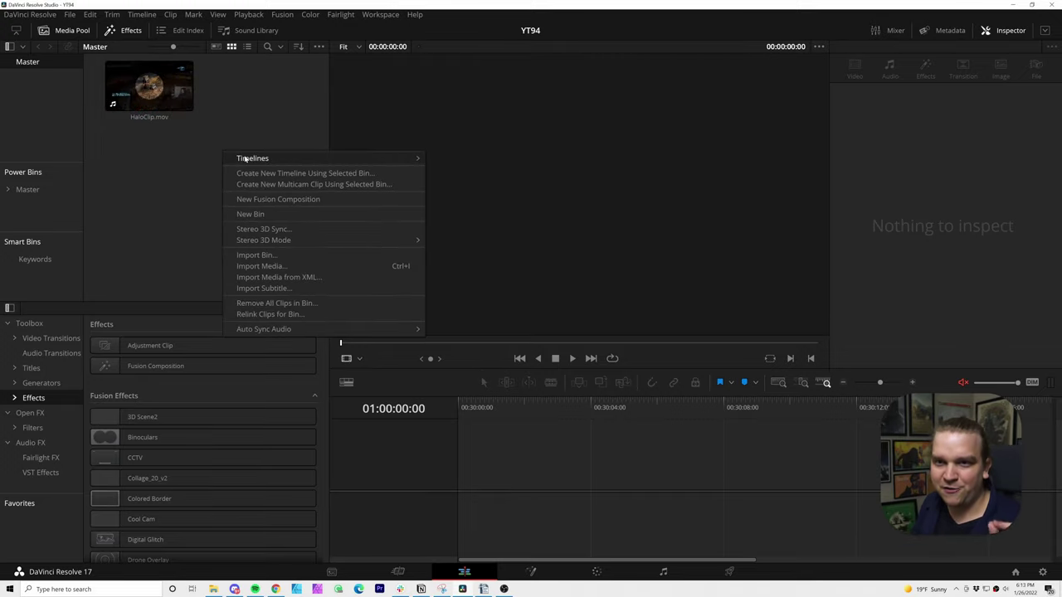
pyautogui.moveTo(409, 163)
pyautogui.click(448, 162)
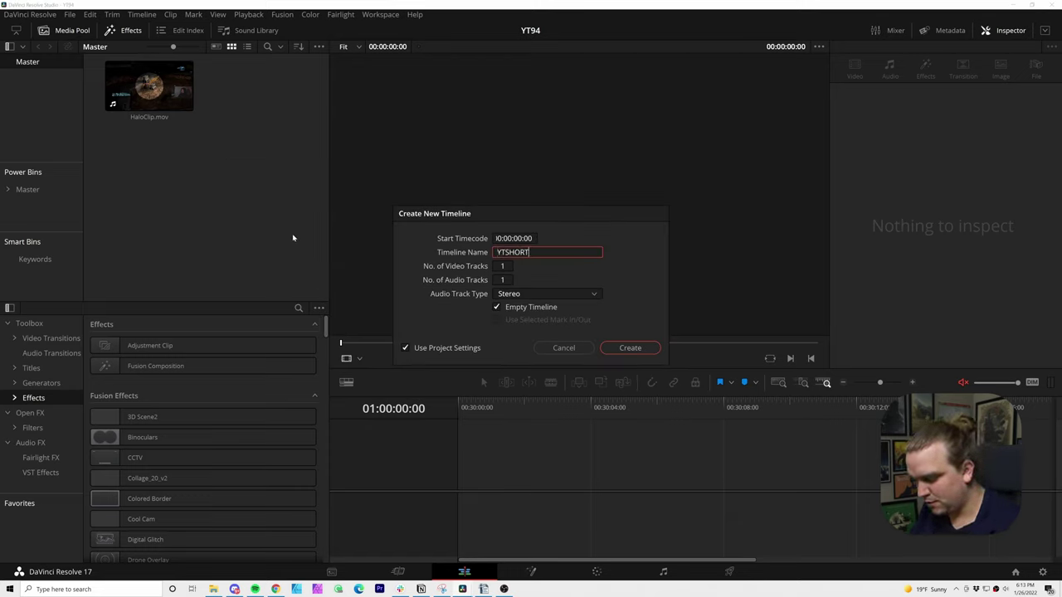
pyautogui.click(405, 347)
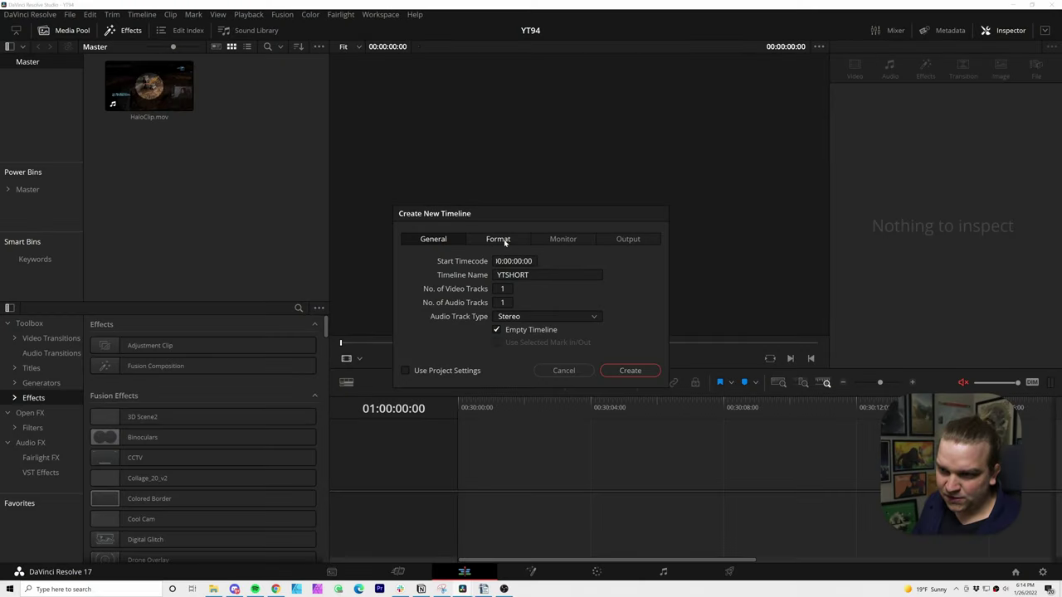
pyautogui.click(498, 239)
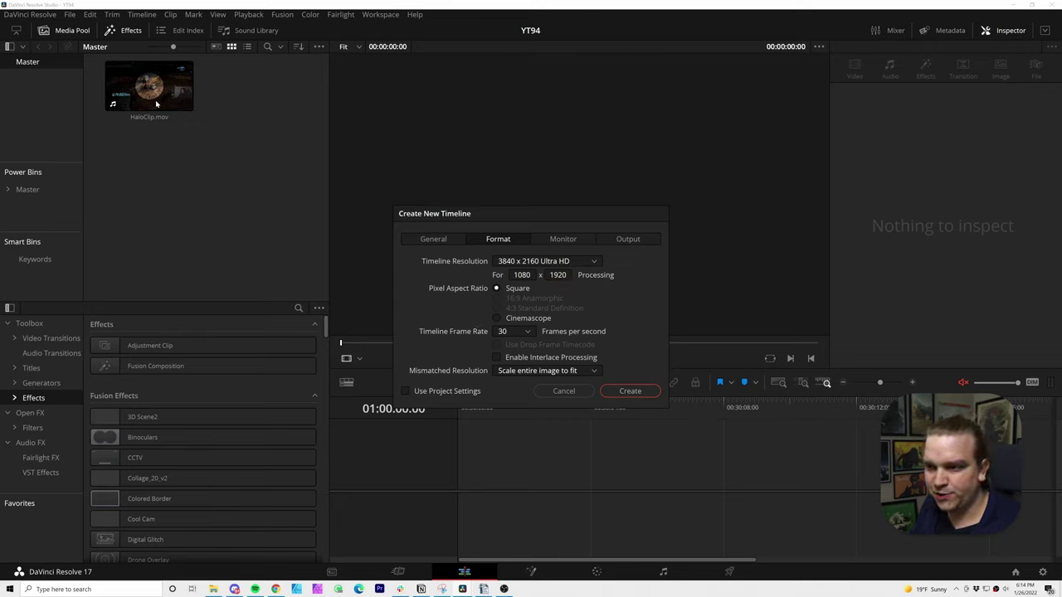
pyautogui.press('Return')
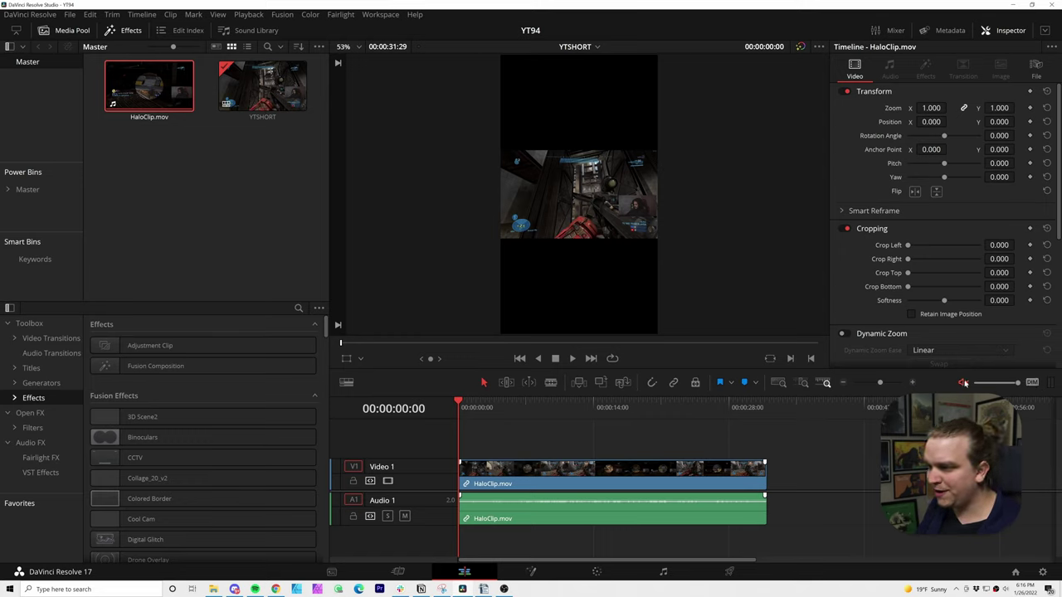
pyautogui.moveTo(531, 402); pyautogui.dragTo(624, 455)
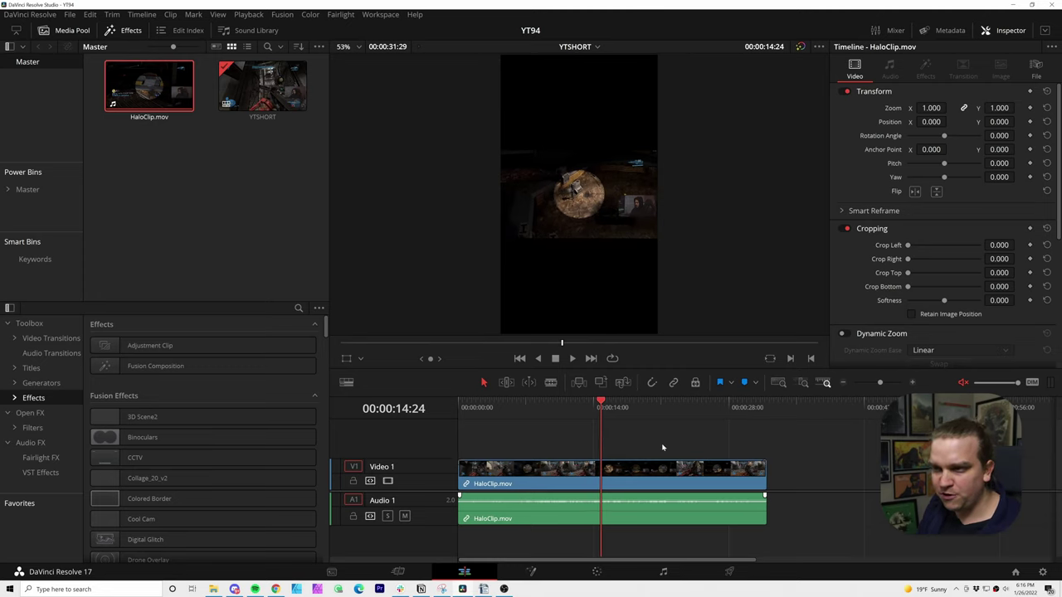
pyautogui.scroll(3, 559, 279)
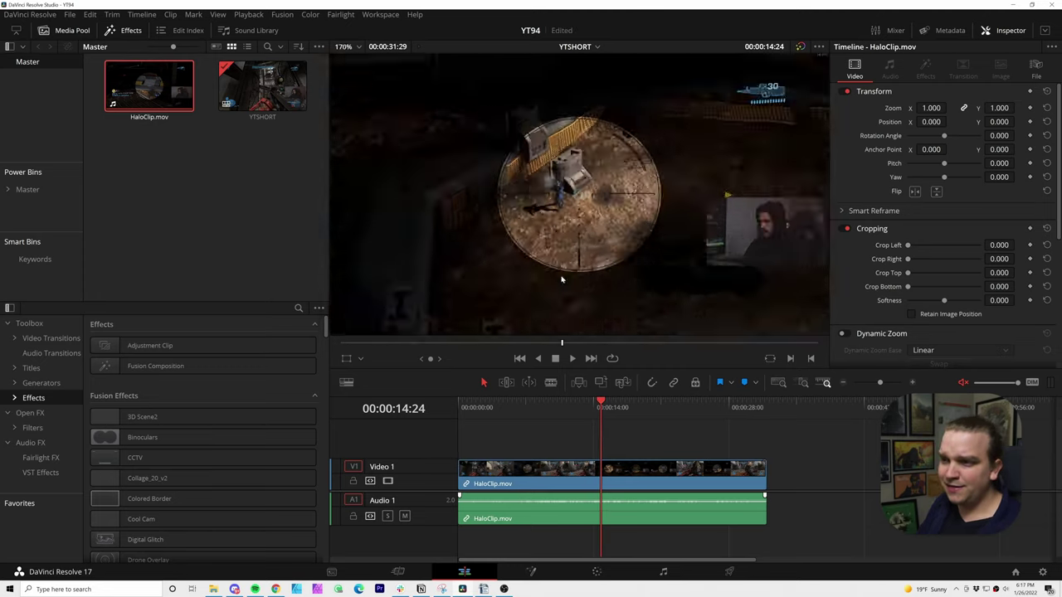
pyautogui.scroll(-3, 548, 284)
pyautogui.scroll(3, 559, 285)
pyautogui.scroll(-1, 555, 290)
pyautogui.hscroll(2, 551, 288)
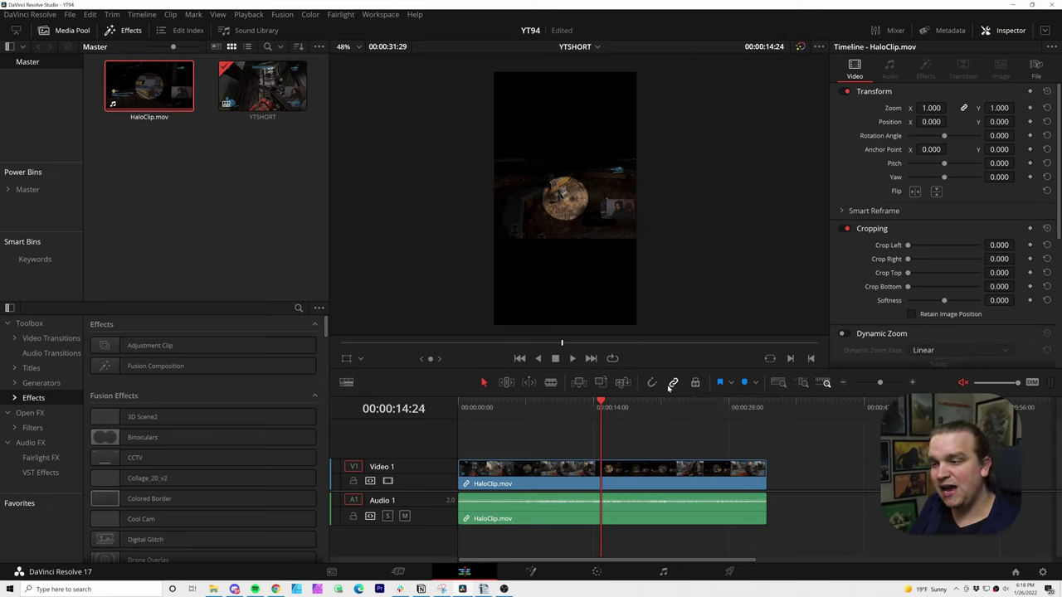
# Duplicate the V1 HaloClip.mov twice onto new V2 and V3 tracks, then park the playhead near 12:01
pyautogui.moveTo(539, 471)
pyautogui.mouseDown()
pyautogui.moveTo(714, 474)
pyautogui.moveTo(536, 481)
pyautogui.mouseUp()
pyautogui.click(556, 462)
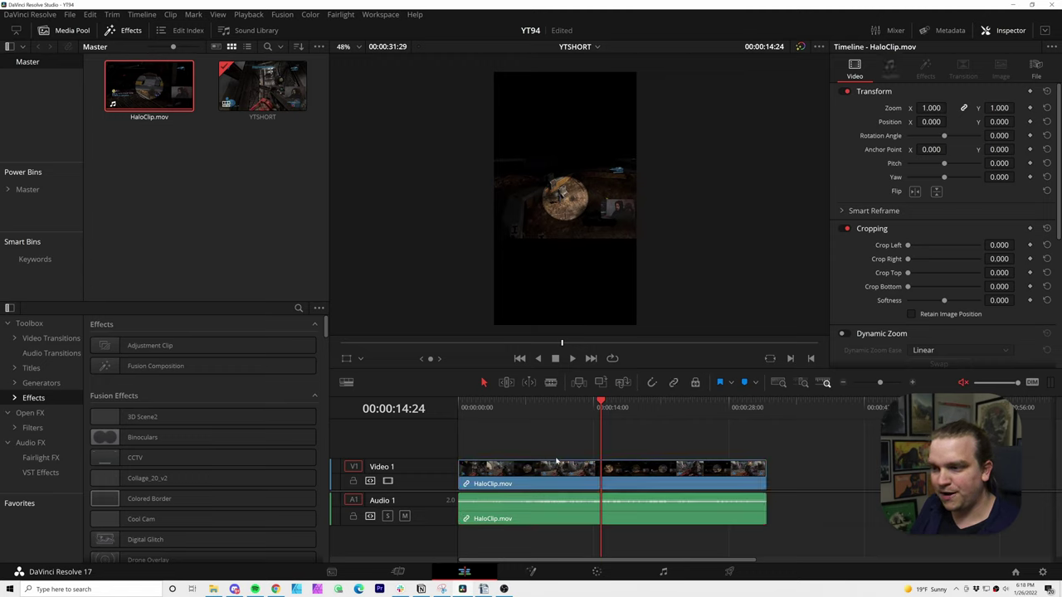
pyautogui.click(488, 470)
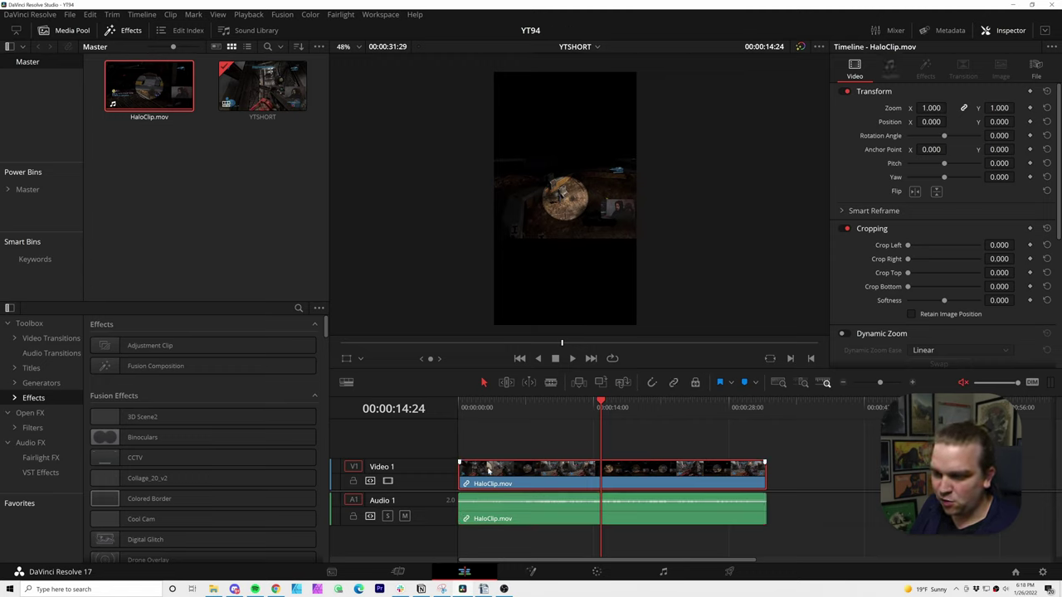
pyautogui.moveTo(488, 469); pyautogui.dragTo(481, 456)
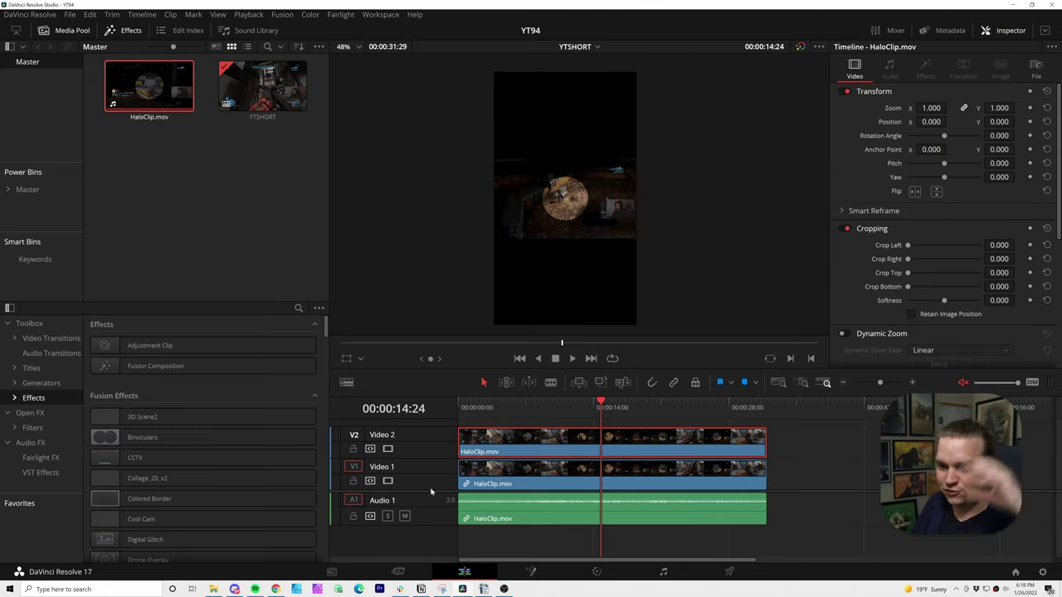
pyautogui.scroll(2, 431, 490)
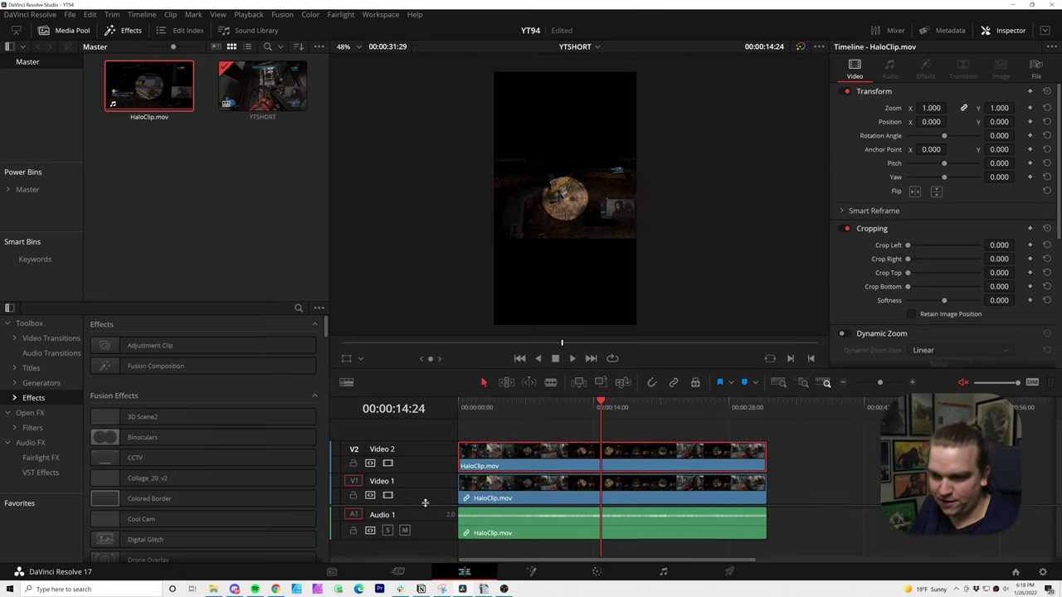
pyautogui.scroll(-2, 542, 508)
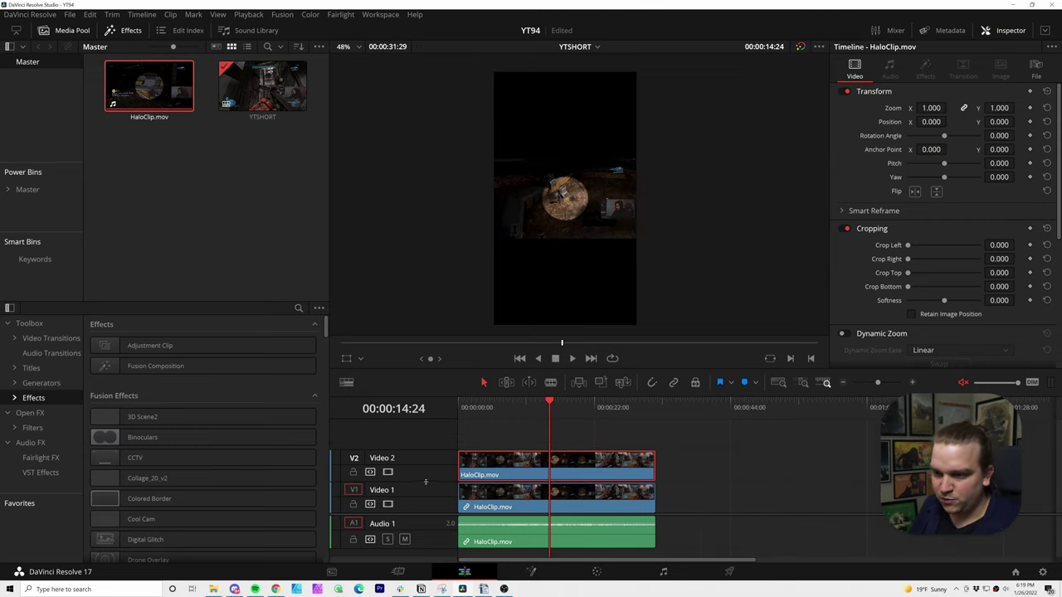
pyautogui.scroll(-2, 425, 485)
pyautogui.moveTo(489, 478); pyautogui.dragTo(497, 434)
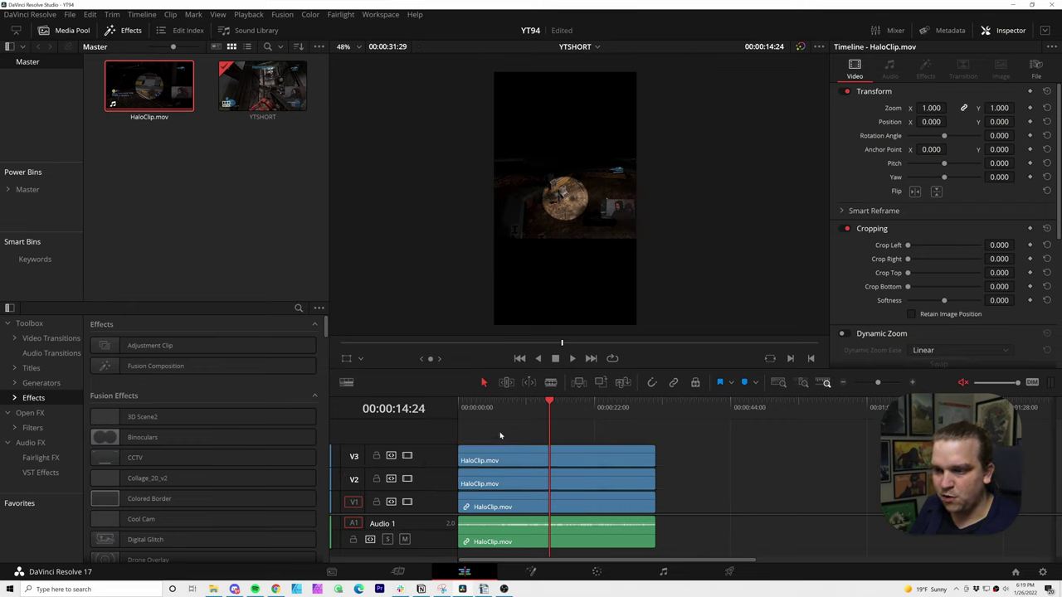
pyautogui.click(532, 407)
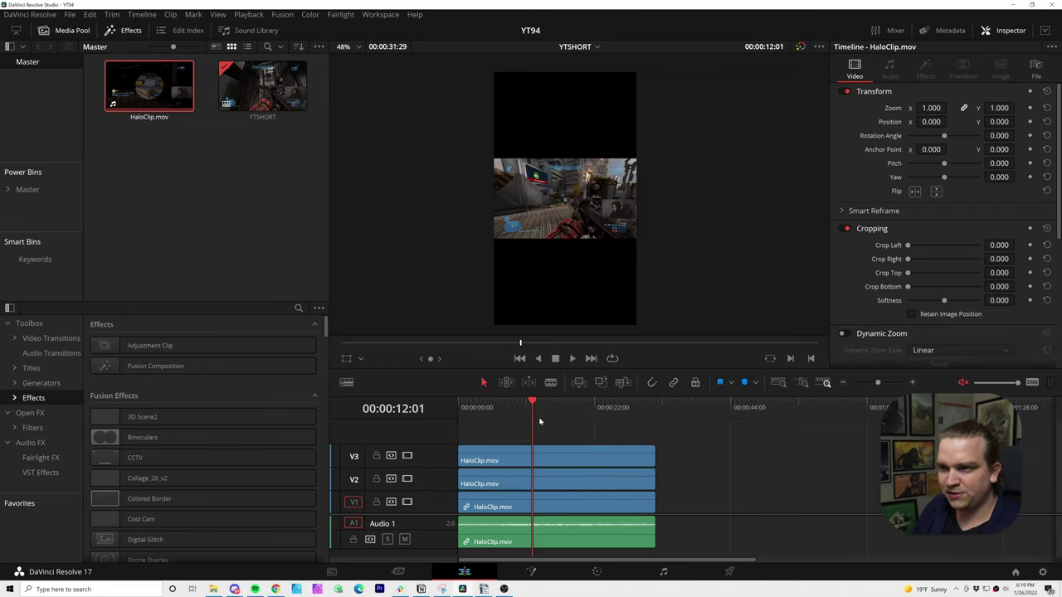
# Set the V1 clip's Inspector Zoom to 3.390 and Composite Opacity to 56.49
pyautogui.click(491, 507)
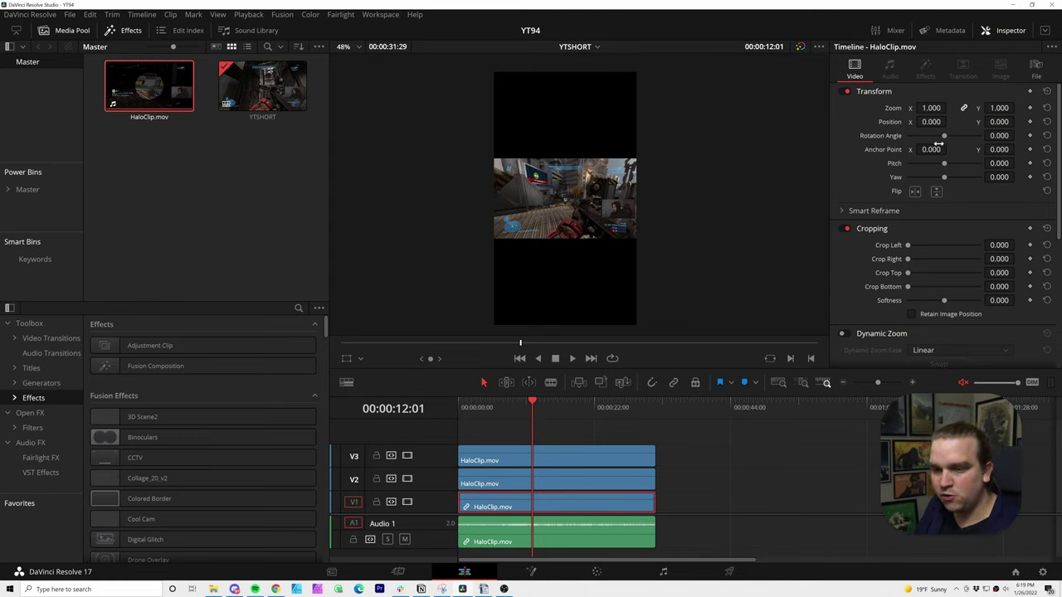
pyautogui.click(987, 31)
pyautogui.click(987, 31)
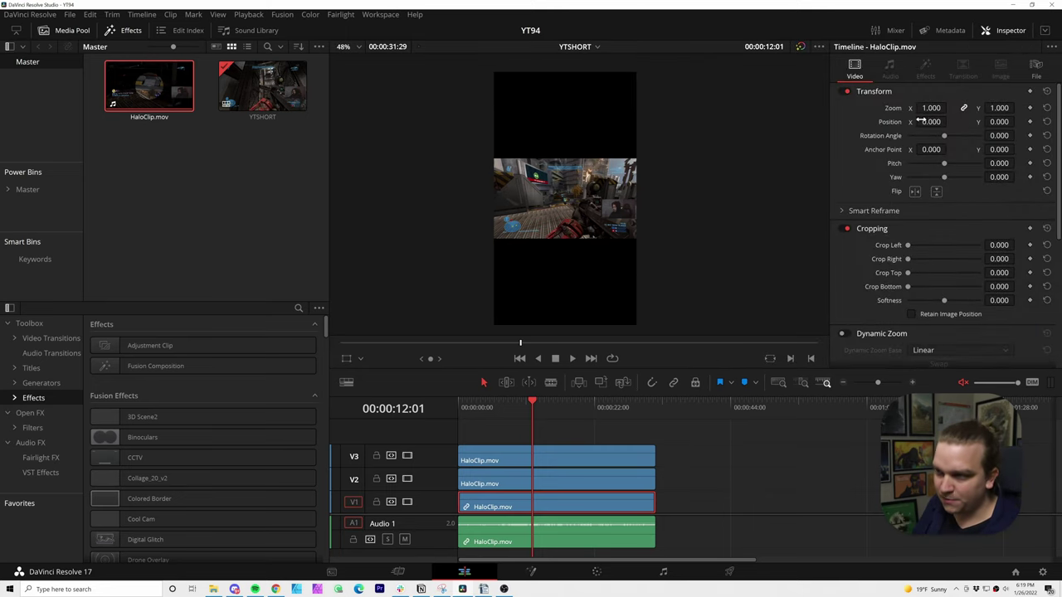
pyautogui.moveTo(931, 108); pyautogui.dragTo(945, 108)
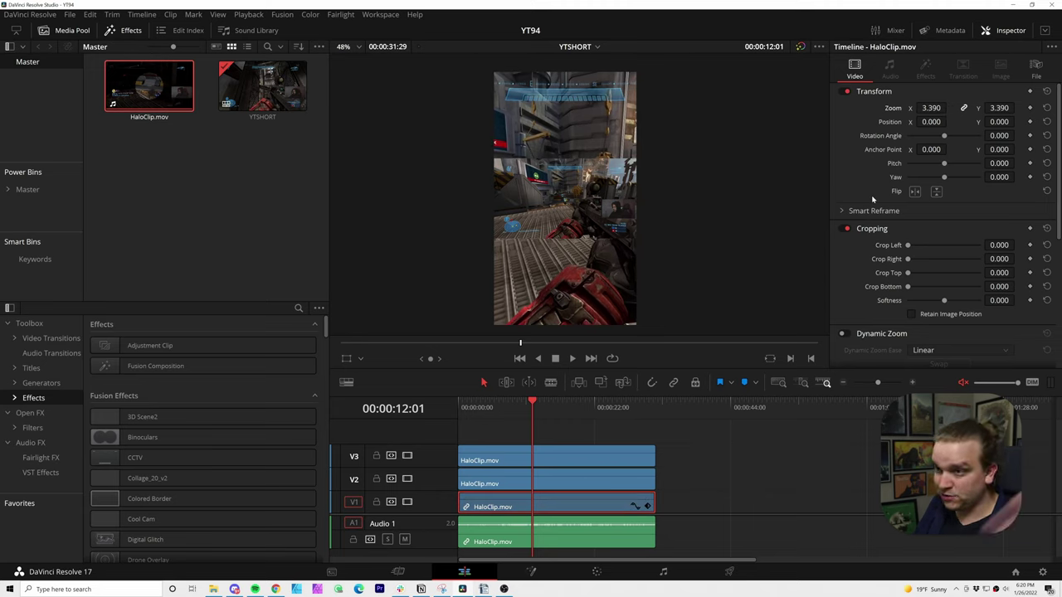
pyautogui.scroll(-5, 865, 138)
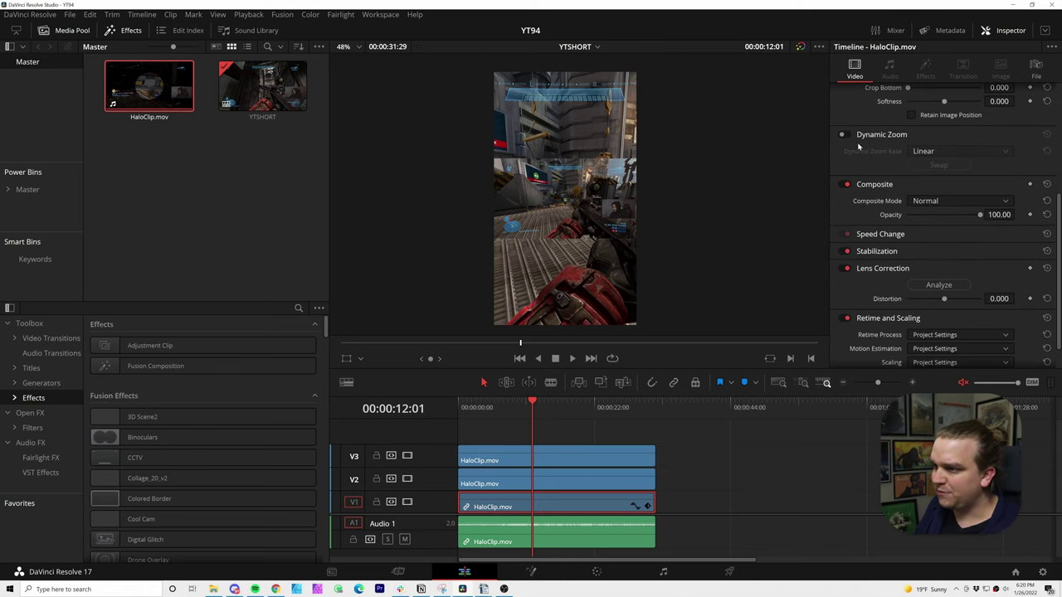
pyautogui.moveTo(980, 218); pyautogui.dragTo(951, 246)
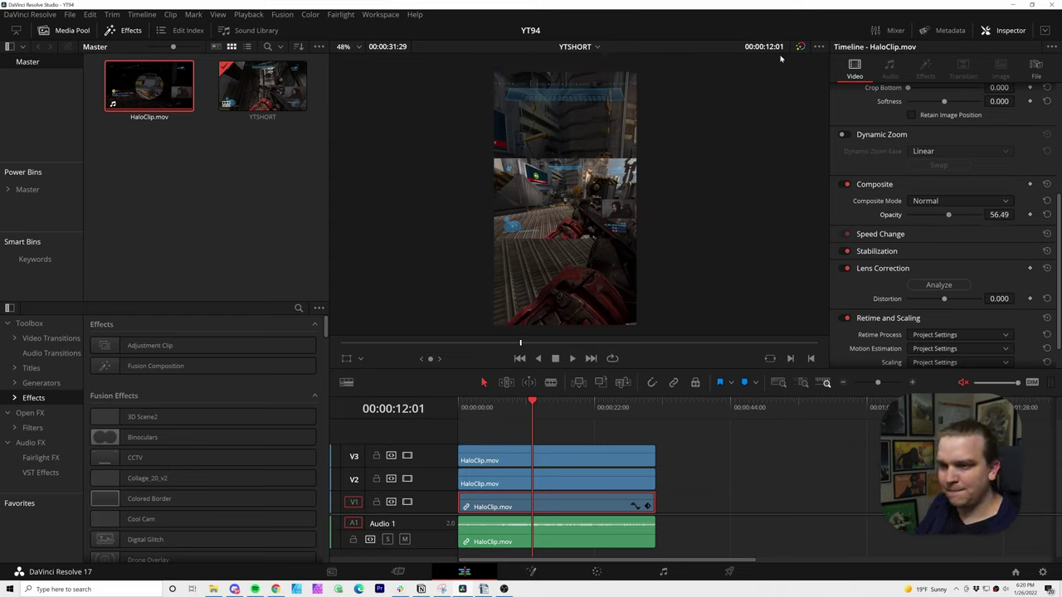
# Apply the Gaussian Blur Open FX effect to the V1 background clip
pyautogui.click(149, 85)
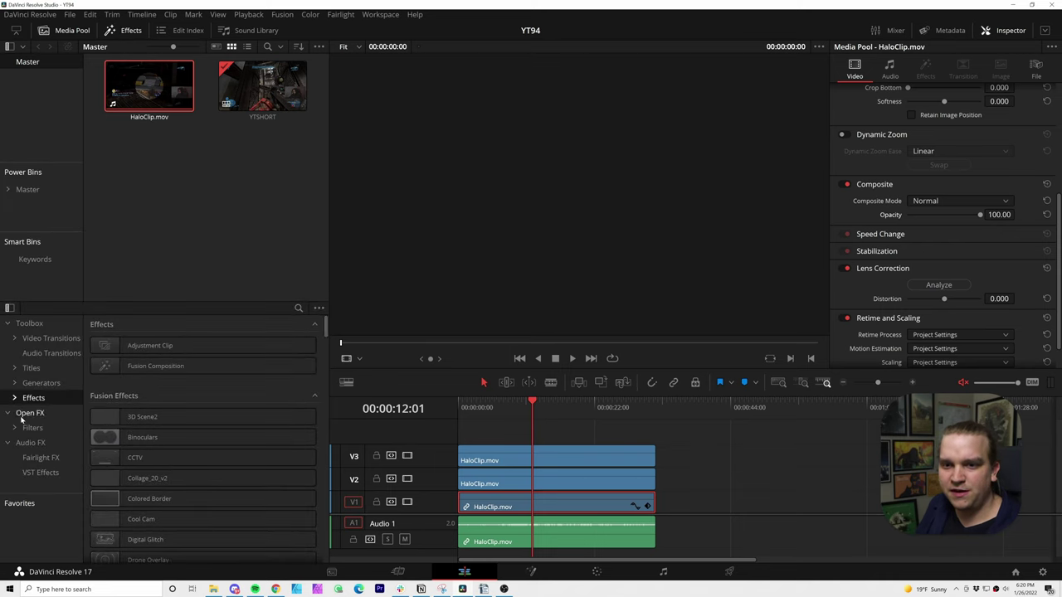
pyautogui.click(28, 413)
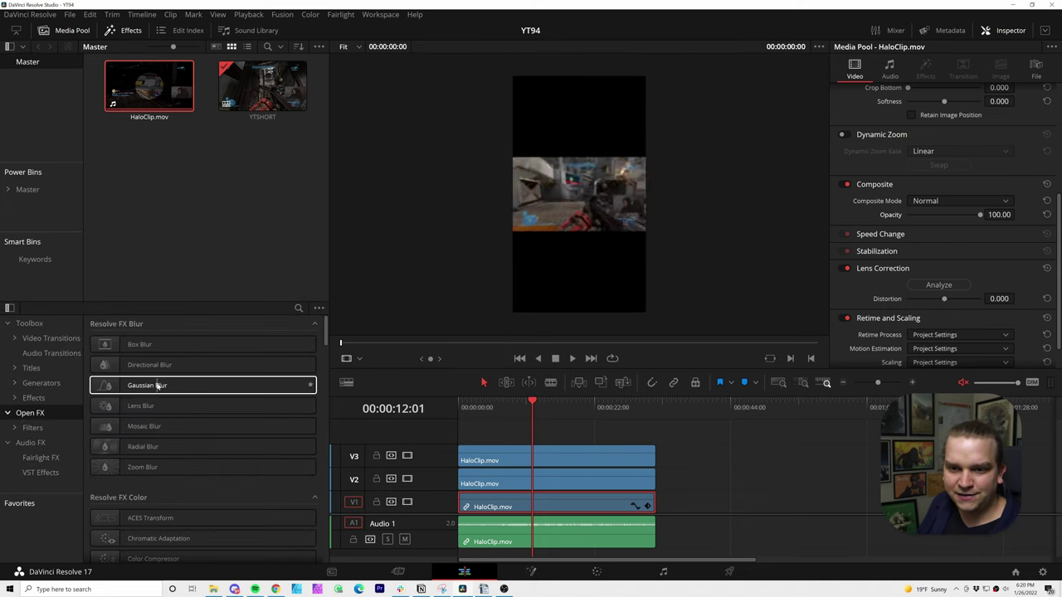
pyautogui.moveTo(137, 388); pyautogui.dragTo(508, 508)
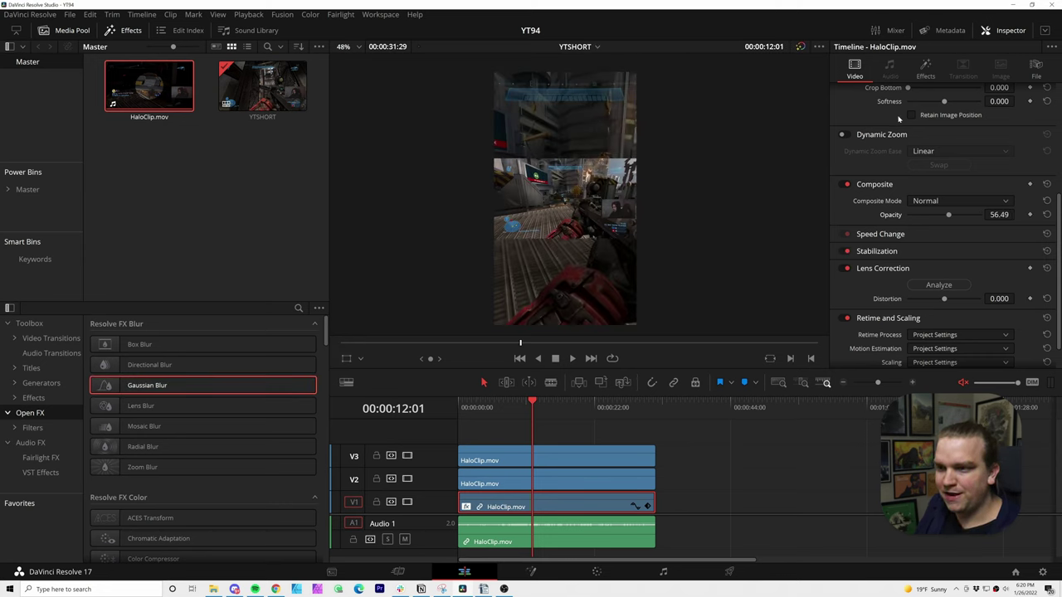
# Raise the Gaussian Blur strength to 0.659 and scrub the timeline to preview it
pyautogui.scroll(5, 898, 118)
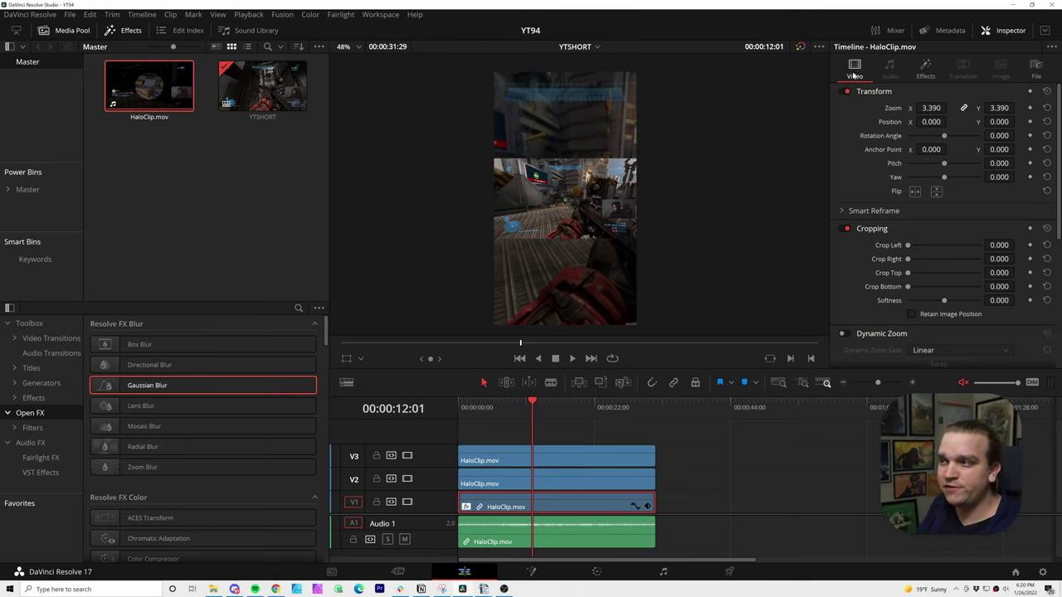
pyautogui.click(926, 69)
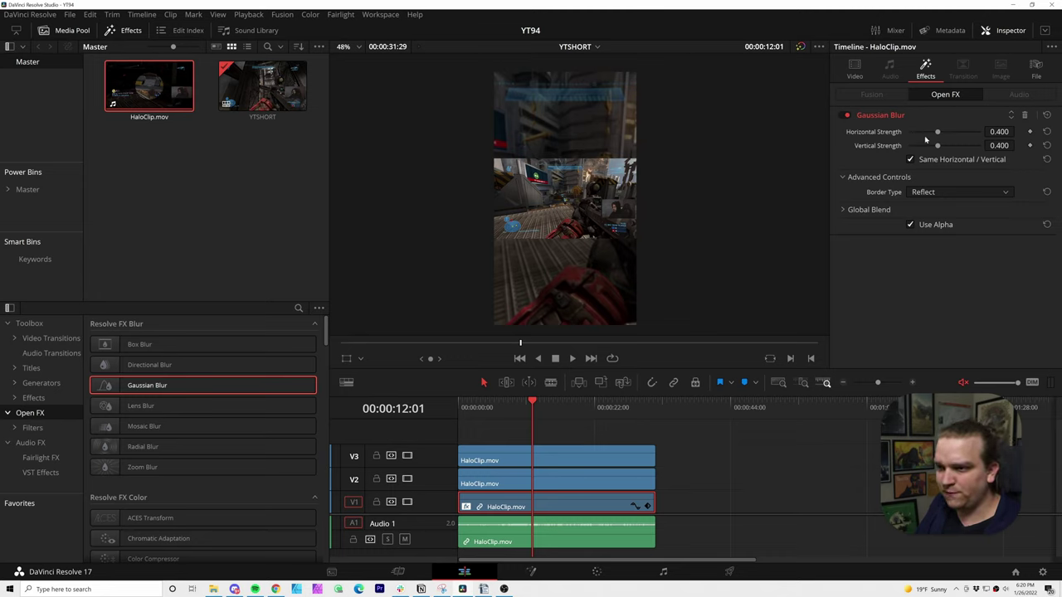
pyautogui.moveTo(938, 133); pyautogui.dragTo(957, 143)
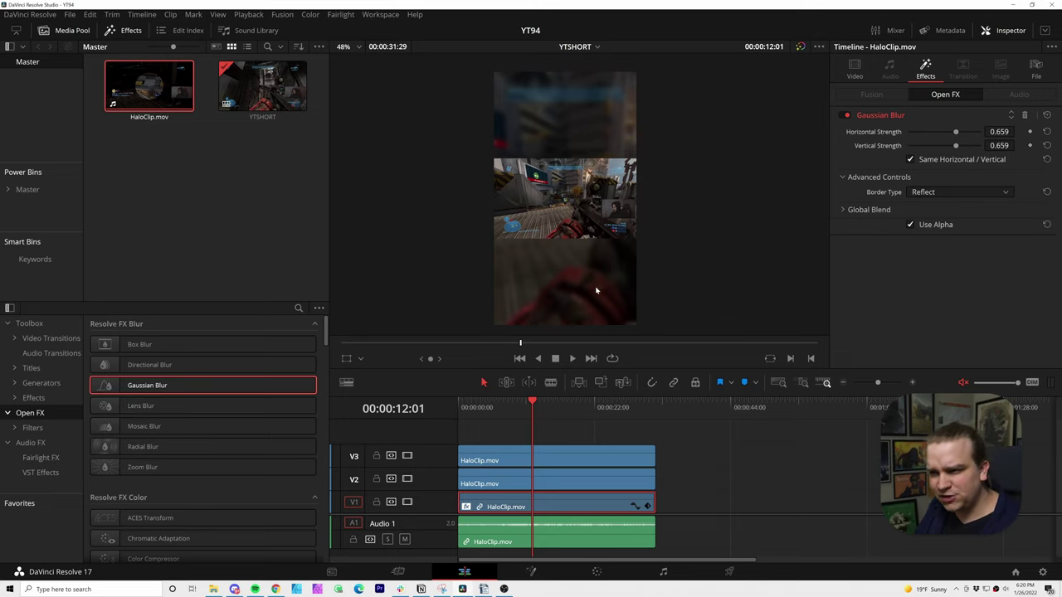
pyautogui.click(500, 411)
pyautogui.moveTo(500, 412); pyautogui.dragTo(533, 416)
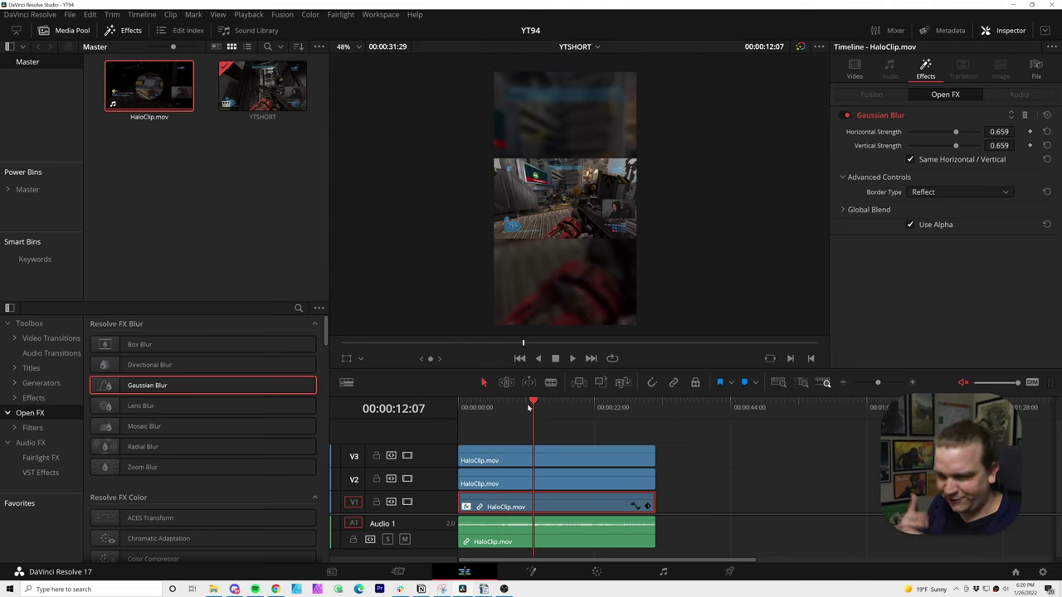
# Select the V3 clip and disable the top video track to reveal V2
pyautogui.click(495, 462)
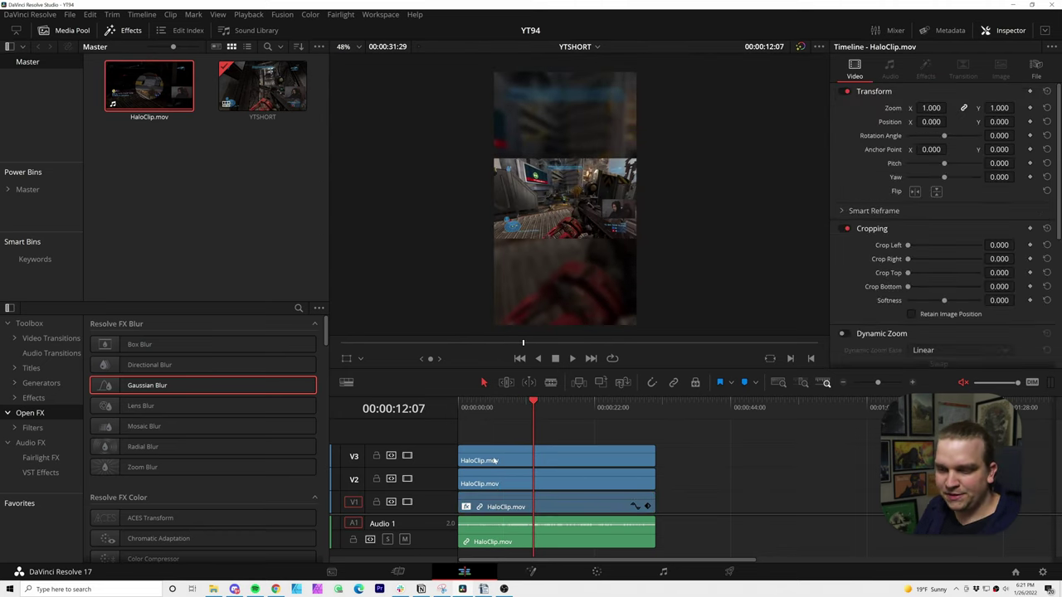
pyautogui.click(495, 460)
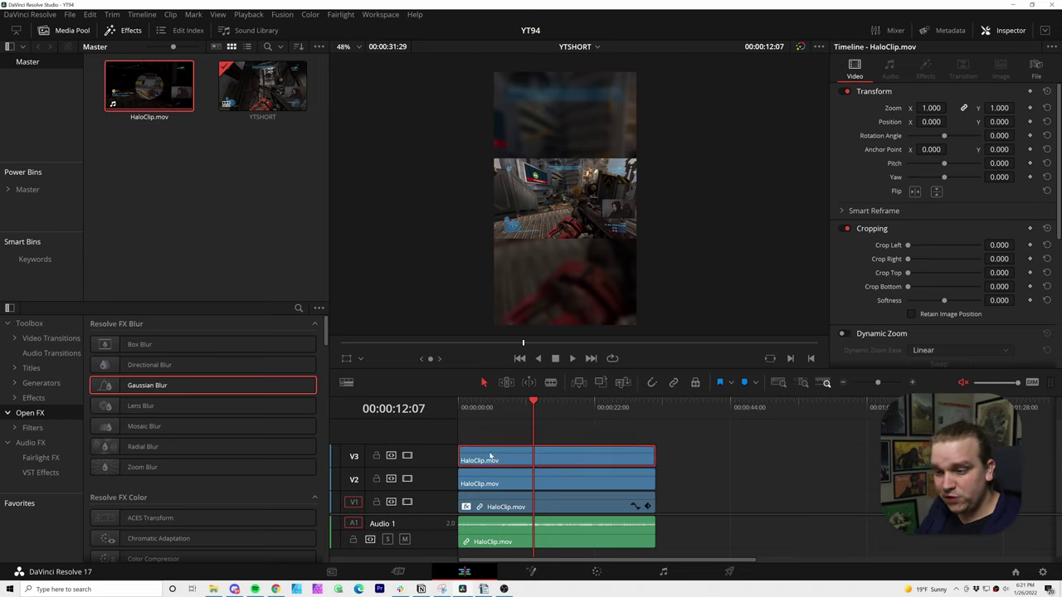
pyautogui.moveTo(490, 456); pyautogui.dragTo(498, 458)
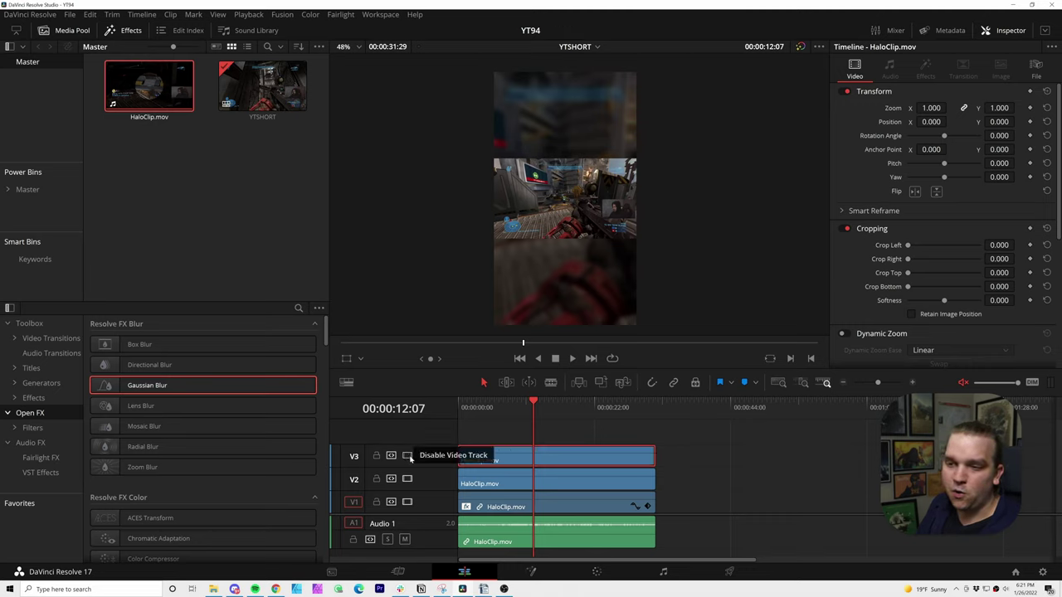
pyautogui.click(407, 457)
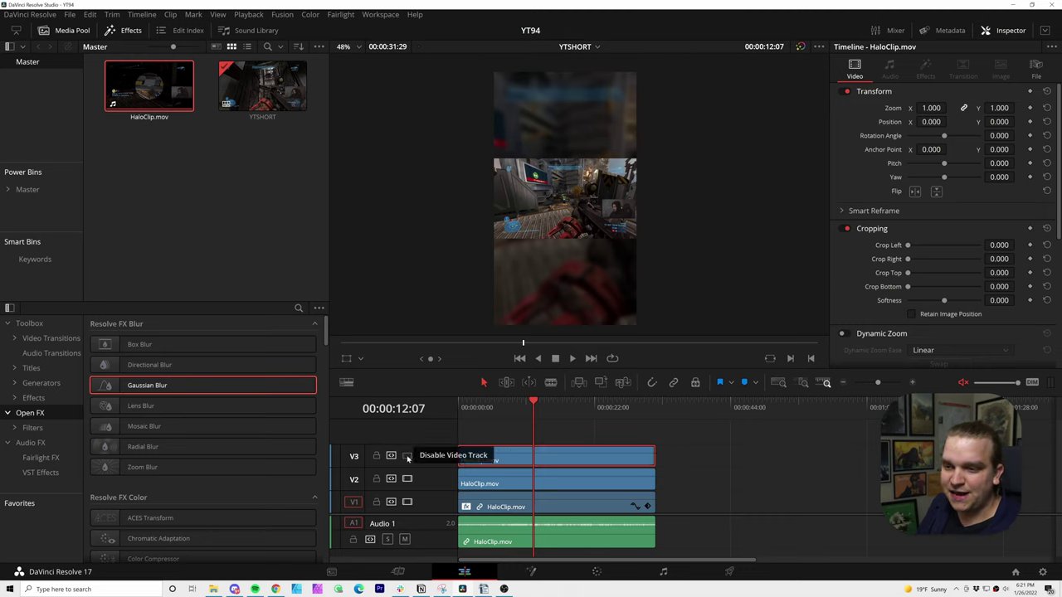
pyautogui.click(595, 435)
# Zoom the V2 clip to 1.930, then re-enable the V3 track and select its clip
pyautogui.click(539, 482)
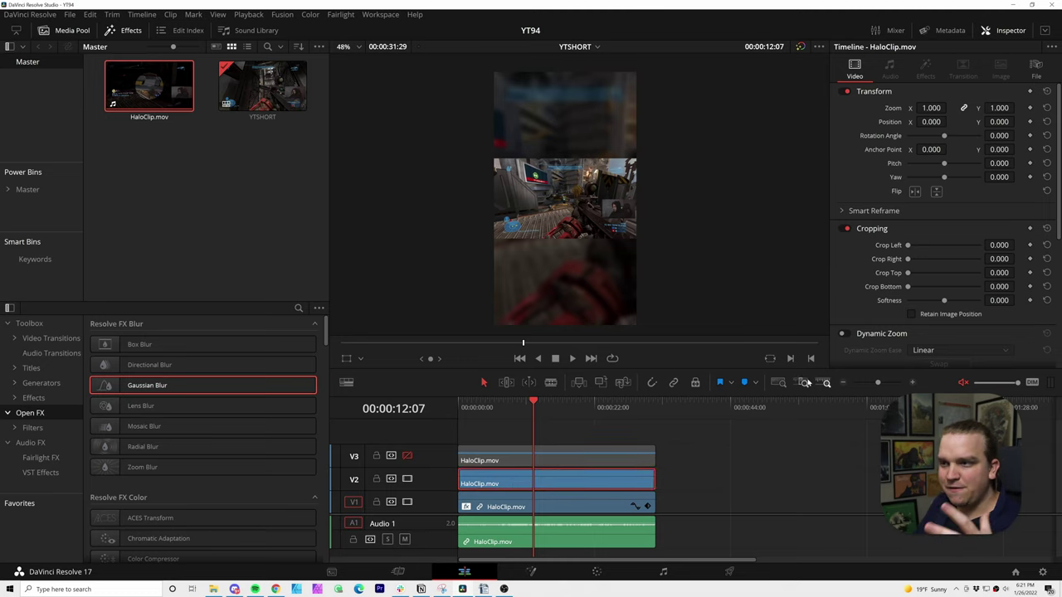
pyautogui.moveTo(931, 108); pyautogui.dragTo(949, 107)
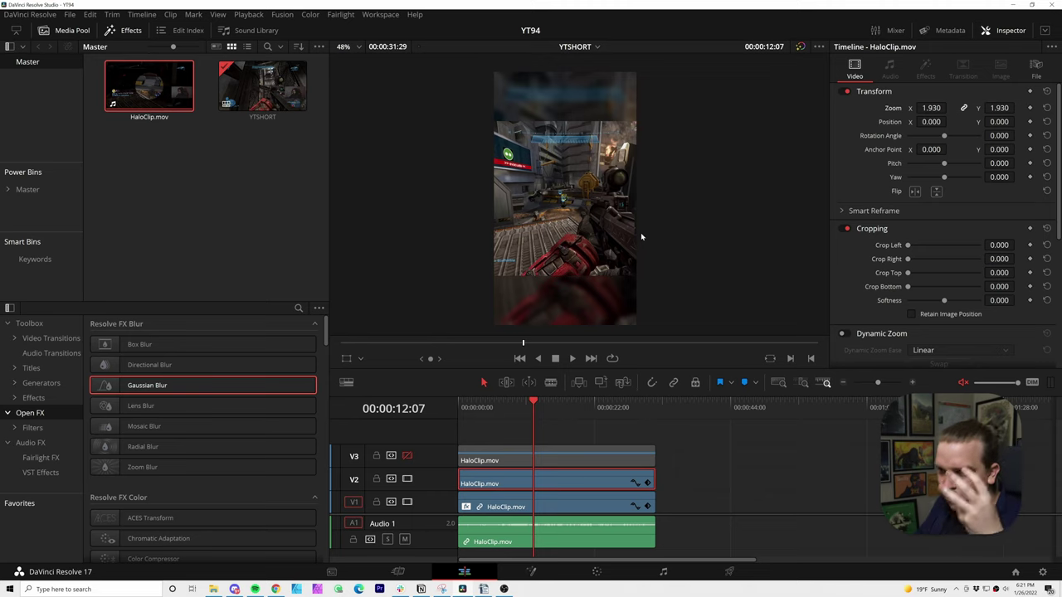
pyautogui.scroll(2, 705, 253)
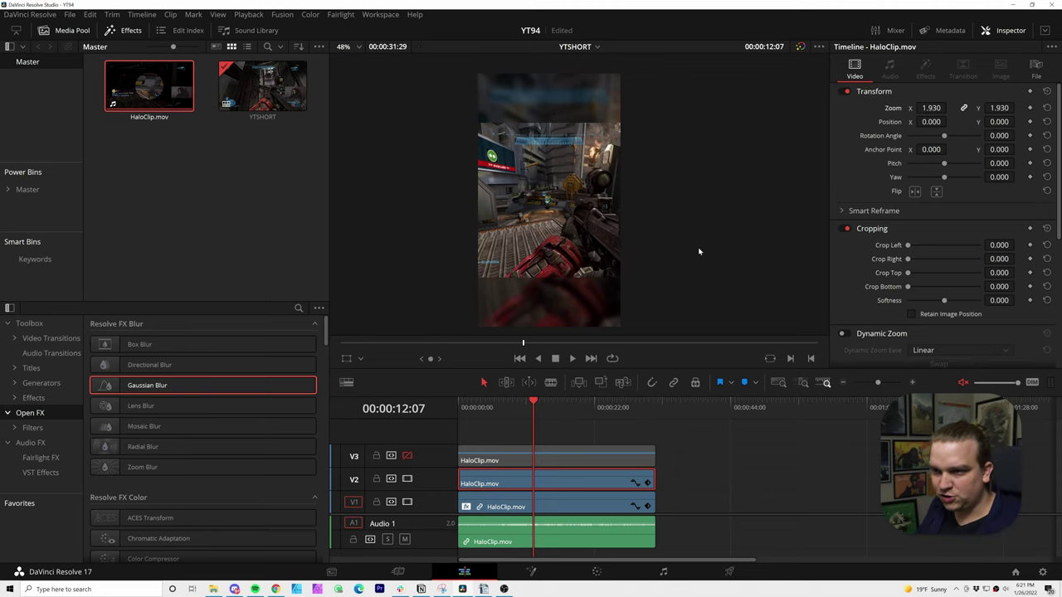
pyautogui.click(406, 455)
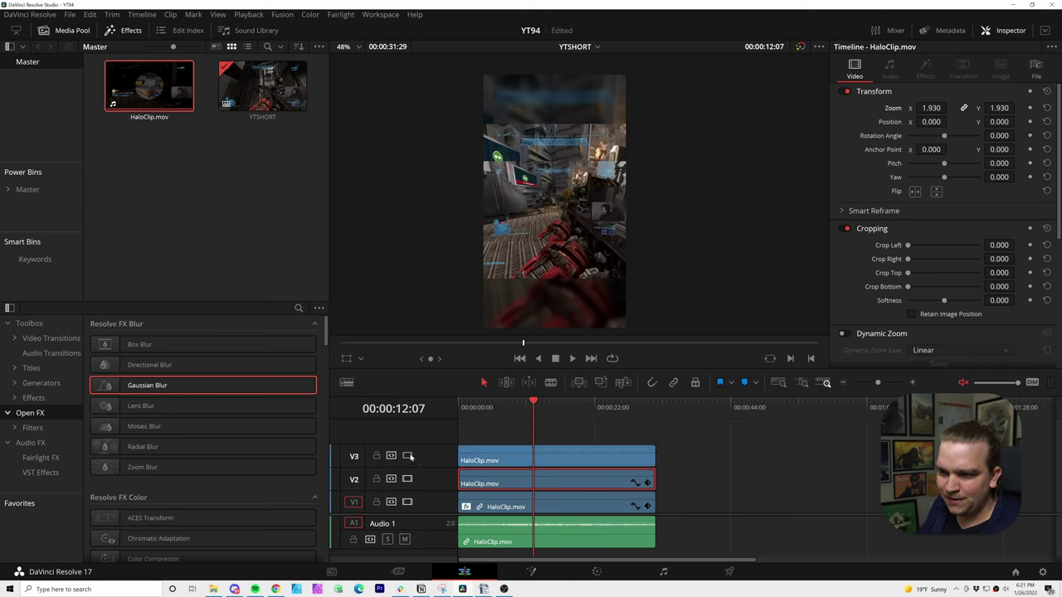
pyautogui.click(494, 461)
pyautogui.scroll(5, 545, 217)
pyautogui.scroll(-3, 531, 249)
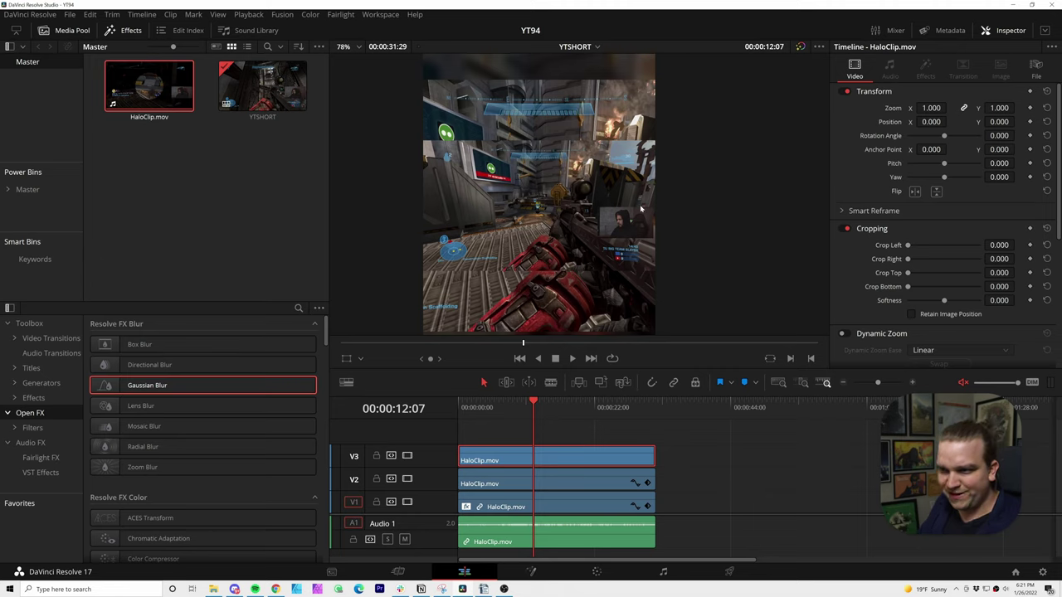
# Select and disable the V2 clip, then open and close the viewer overlay mode list
pyautogui.click(486, 485)
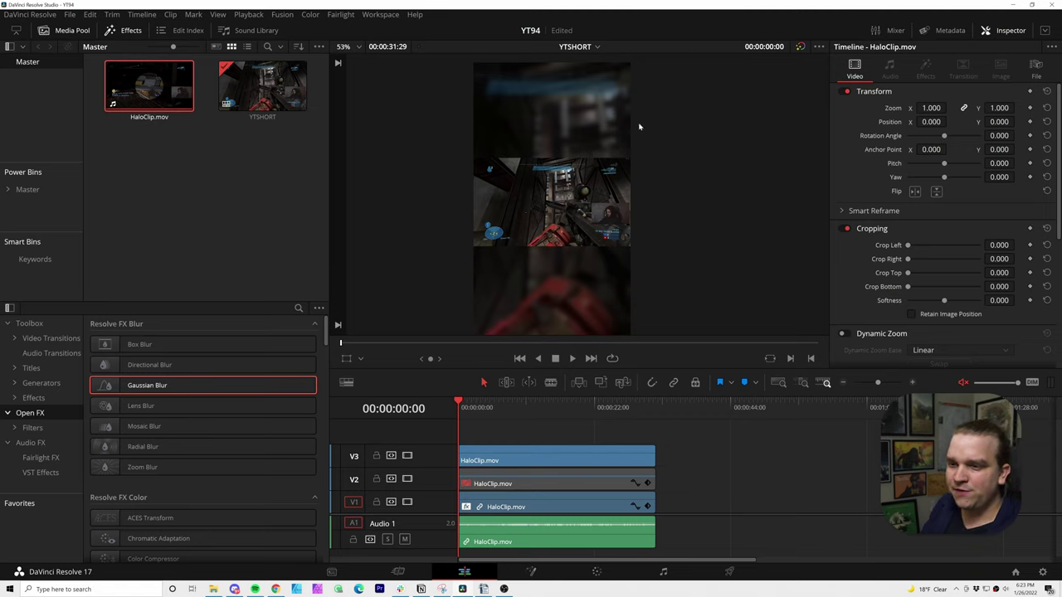
pyautogui.click(361, 360)
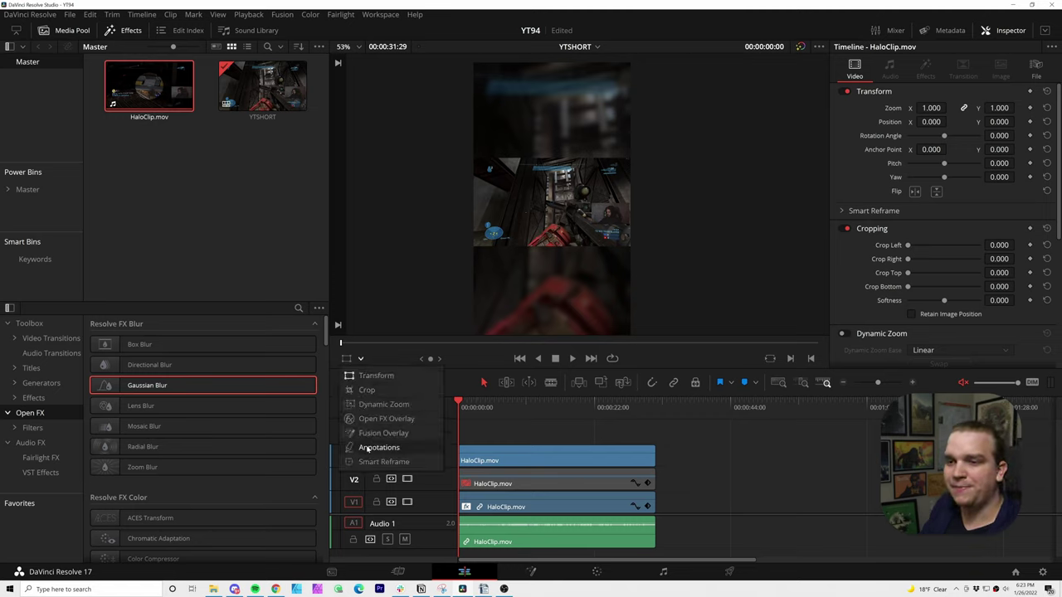
pyautogui.click(382, 366)
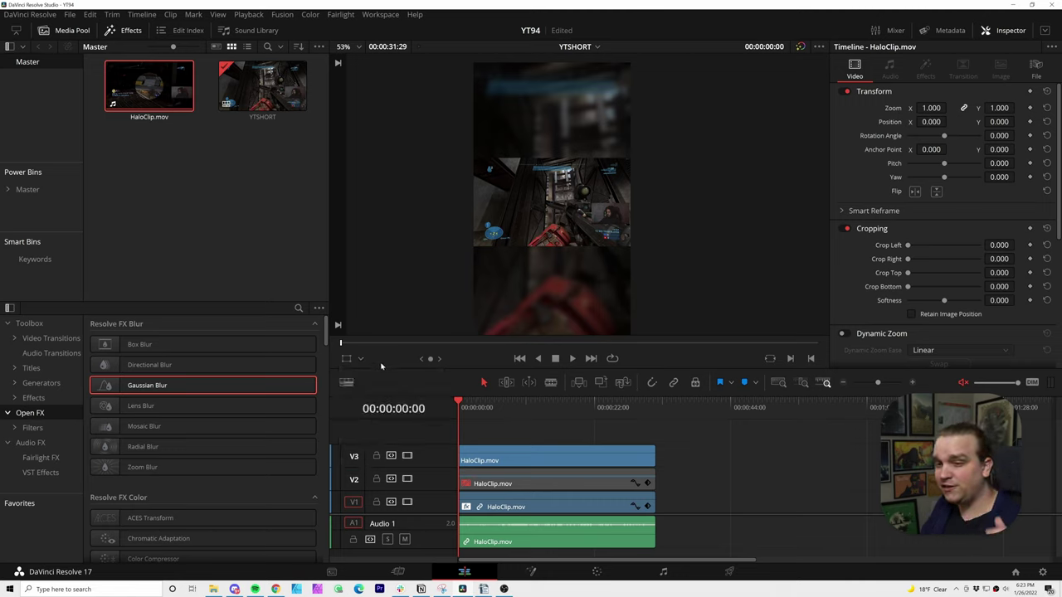
# Turn on the Transform overlay, try repositioning the V3 clip, undo the scaling, and save
pyautogui.click(347, 360)
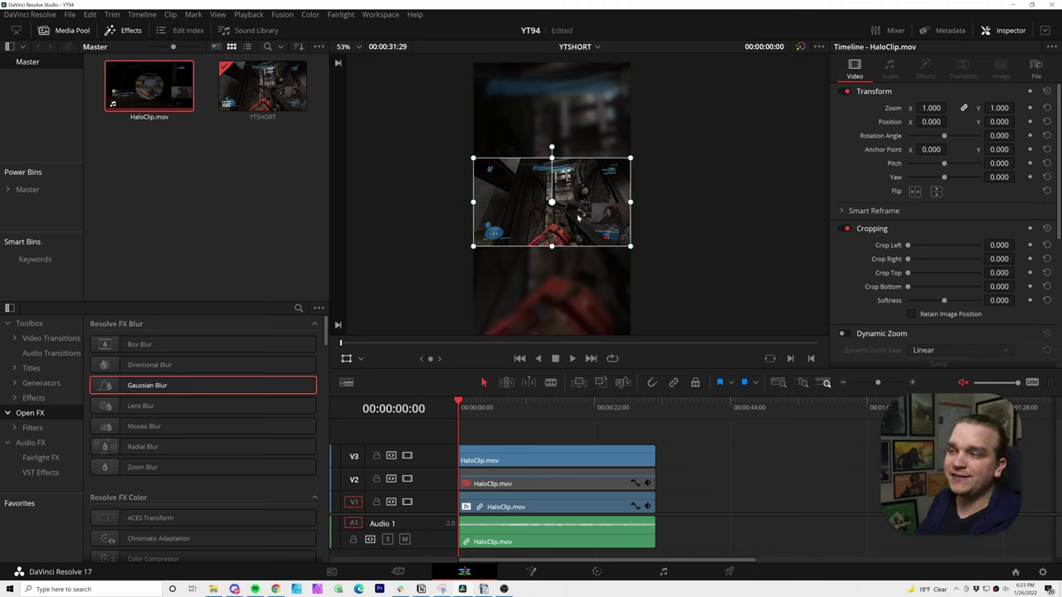
pyautogui.moveTo(571, 222)
pyautogui.mouseDown()
pyautogui.moveTo(572, 189)
pyautogui.moveTo(572, 213)
pyautogui.mouseUp()
pyautogui.moveTo(475, 152); pyautogui.dragTo(489, 161)
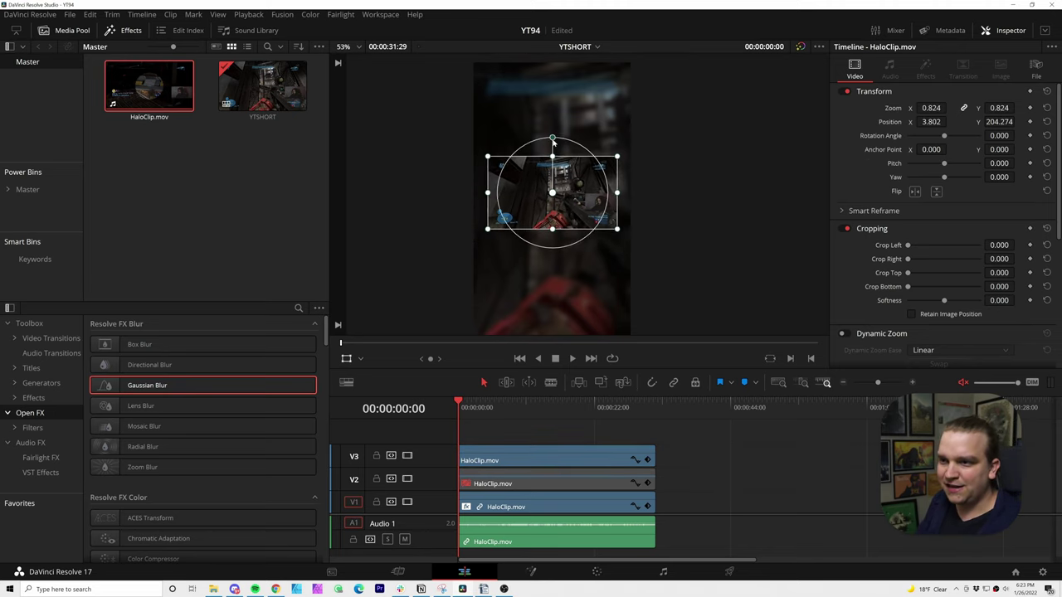
pyautogui.moveTo(554, 138)
pyautogui.mouseDown()
pyautogui.moveTo(528, 138)
pyautogui.moveTo(572, 142)
pyautogui.moveTo(535, 140)
pyautogui.moveTo(545, 152)
pyautogui.mouseUp()
pyautogui.hotkey('ctrl', 'z')
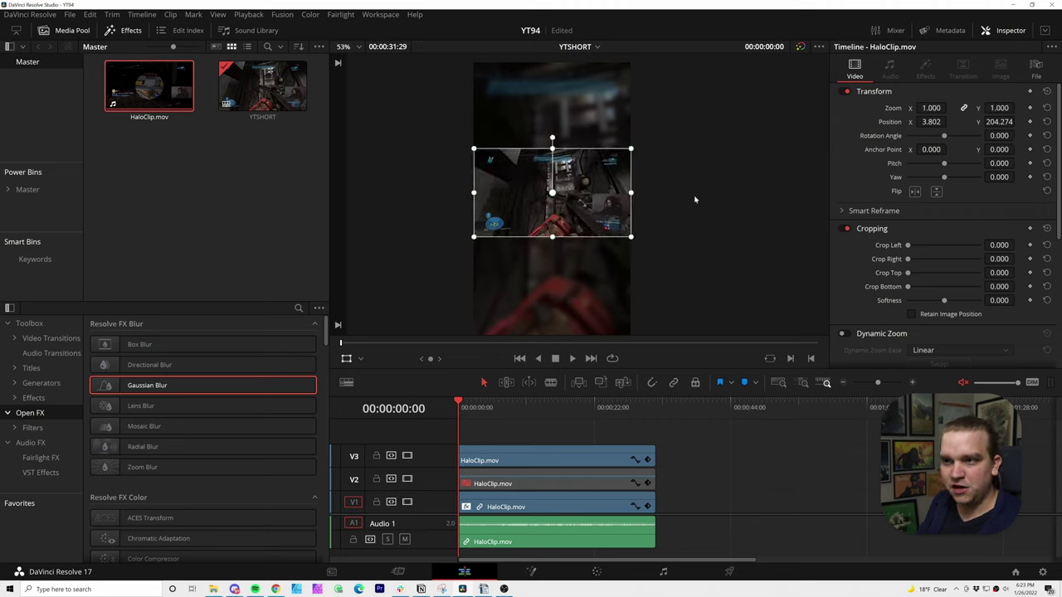
pyautogui.hotkey('ctrl', 's')
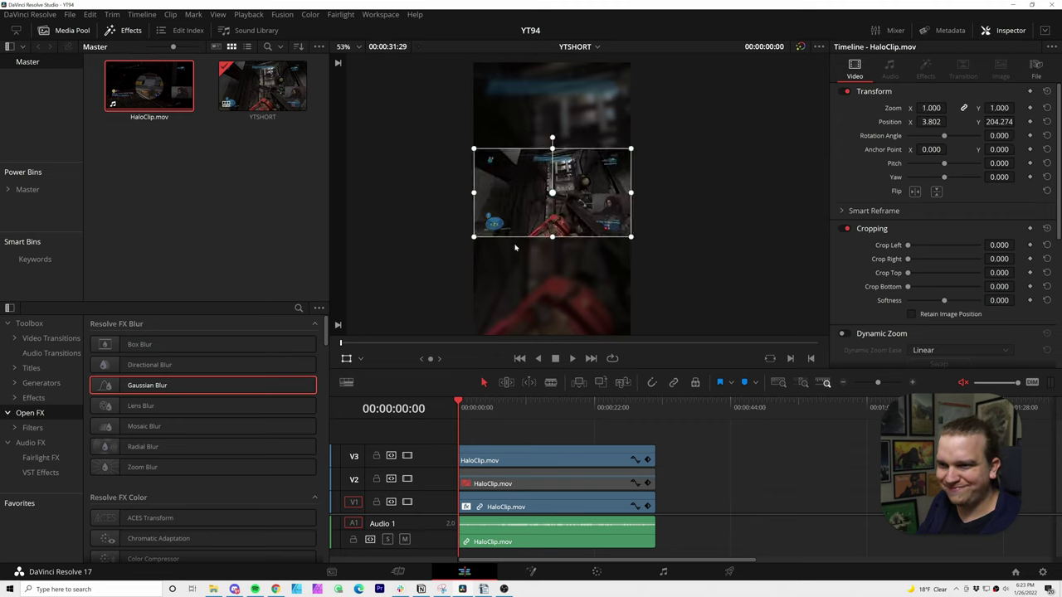
# Move the V3 clip to the frame's top edge and enlarge it to Zoom 1.343
pyautogui.moveTo(518, 247); pyautogui.dragTo(607, 166)
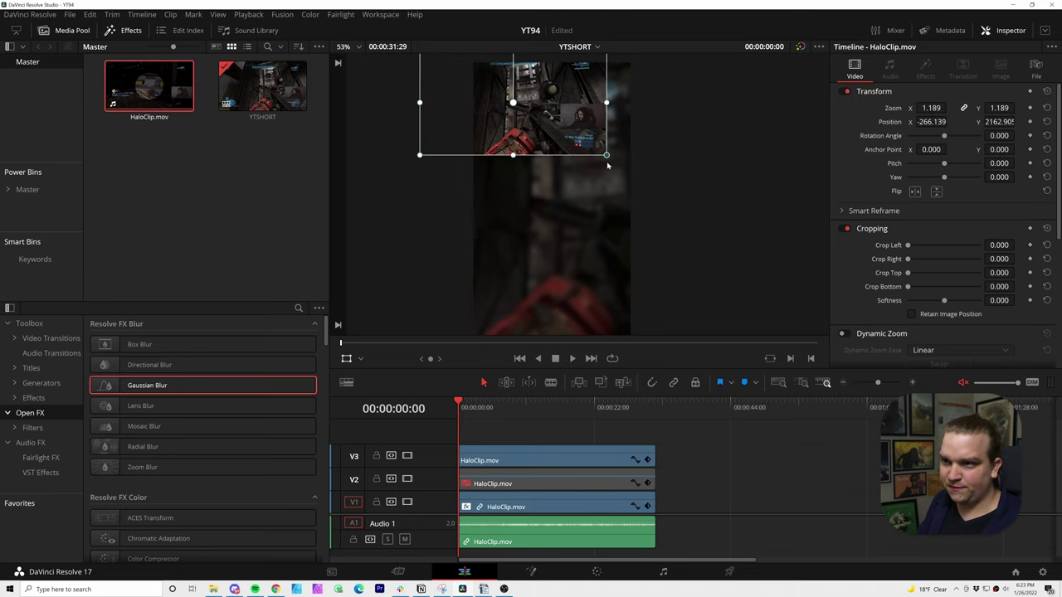
pyautogui.moveTo(531, 83); pyautogui.dragTo(553, 152)
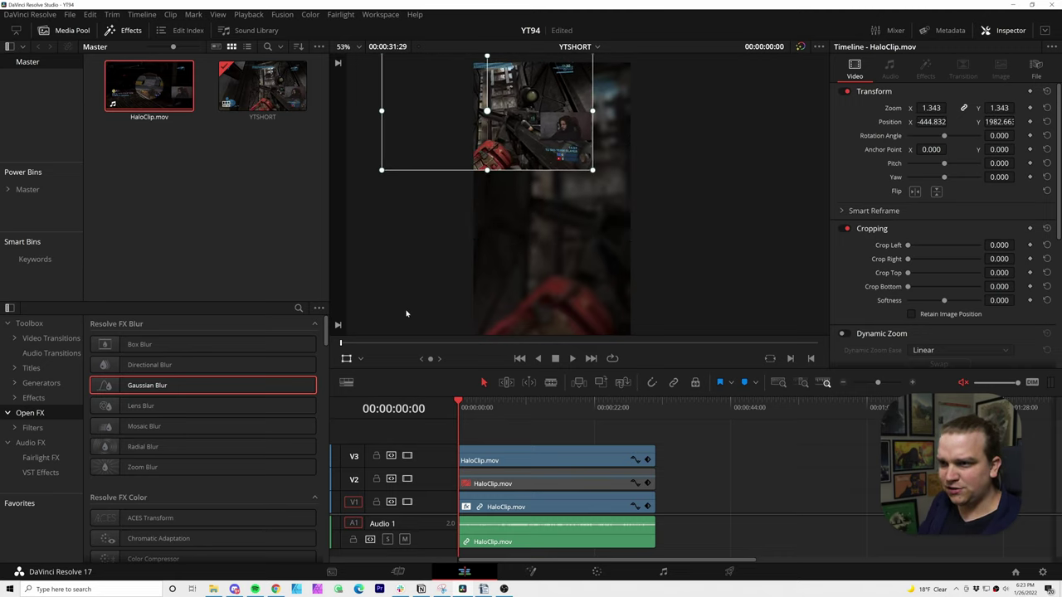
pyautogui.click(360, 360)
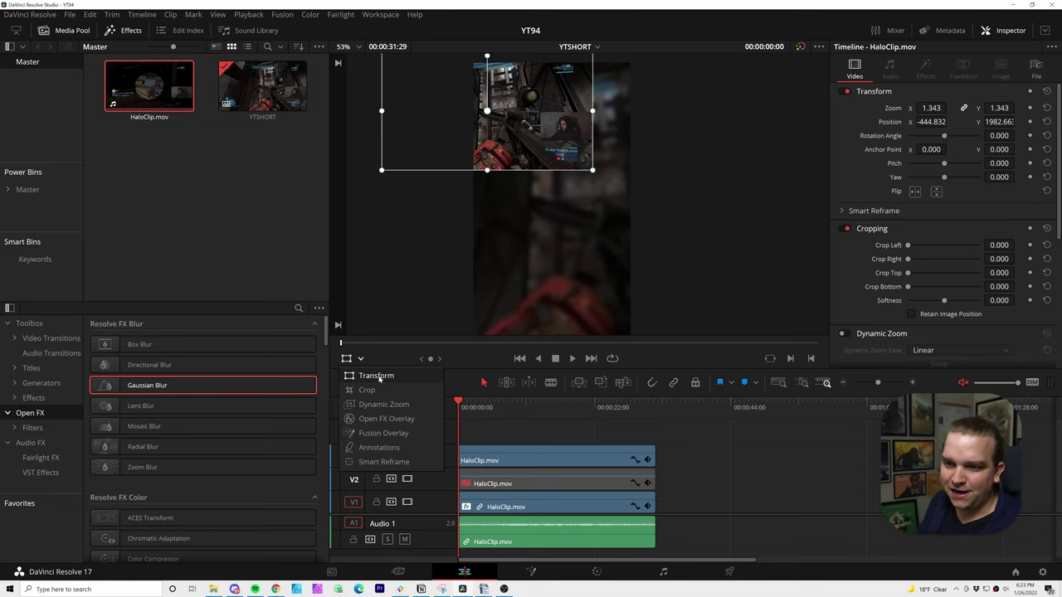
# Crop the V3 clip to the facecam: left 856.211, right 22.597, top 311.706, bottom 153.430
pyautogui.click(368, 389)
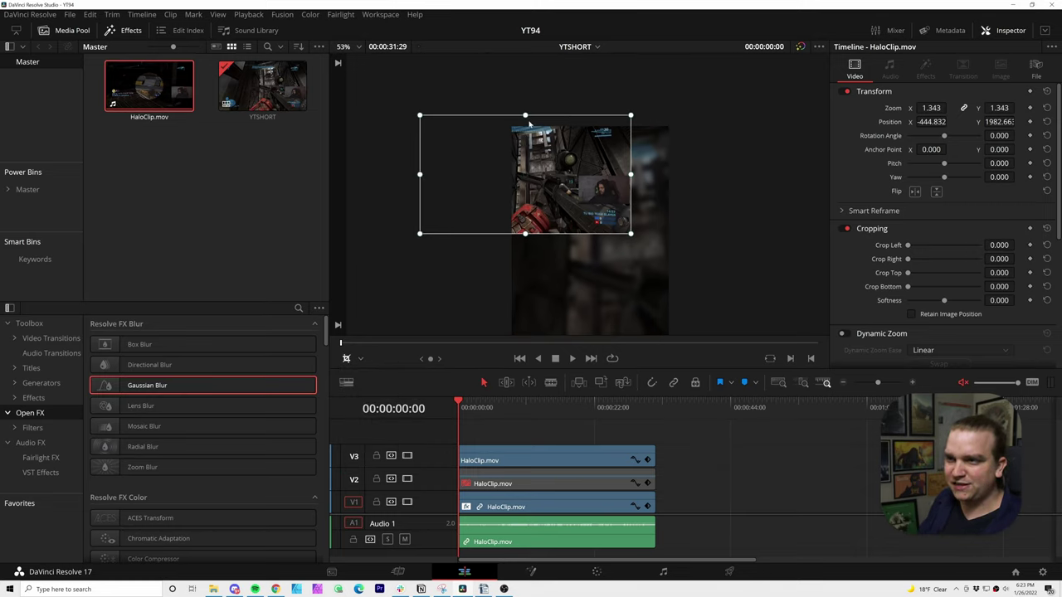
pyautogui.moveTo(525, 116); pyautogui.dragTo(530, 171)
pyautogui.scroll(5, 530, 171)
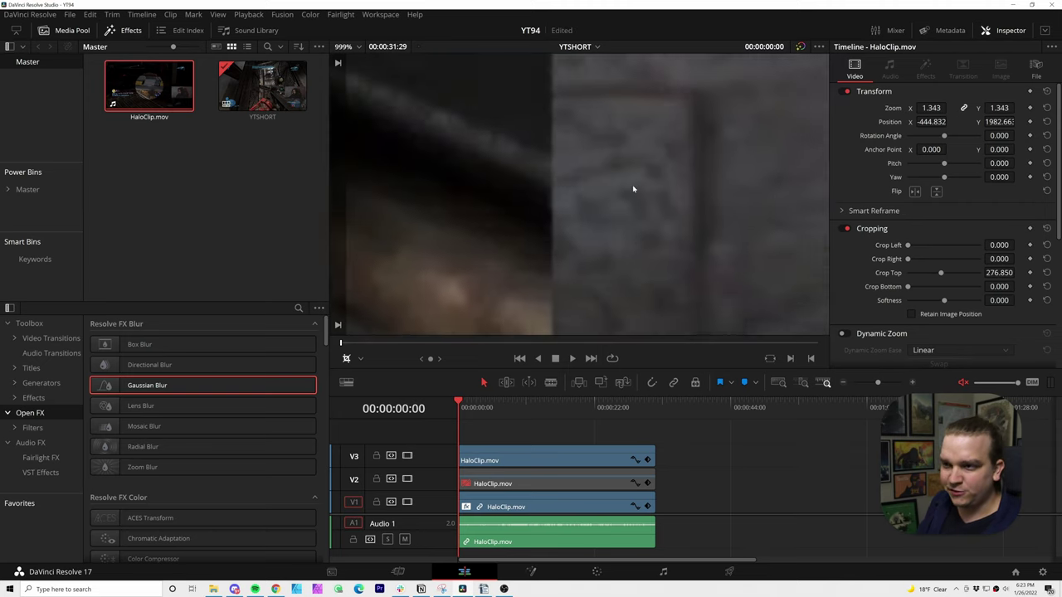
pyautogui.scroll(-3, 633, 185)
pyautogui.scroll(1, 599, 197)
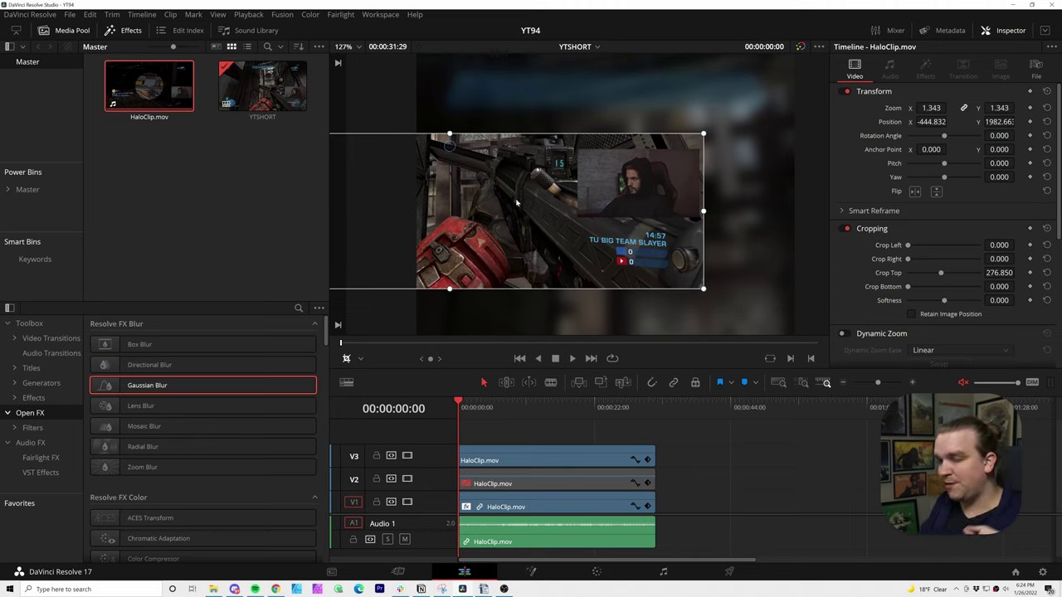
pyautogui.moveTo(450, 137); pyautogui.dragTo(454, 152)
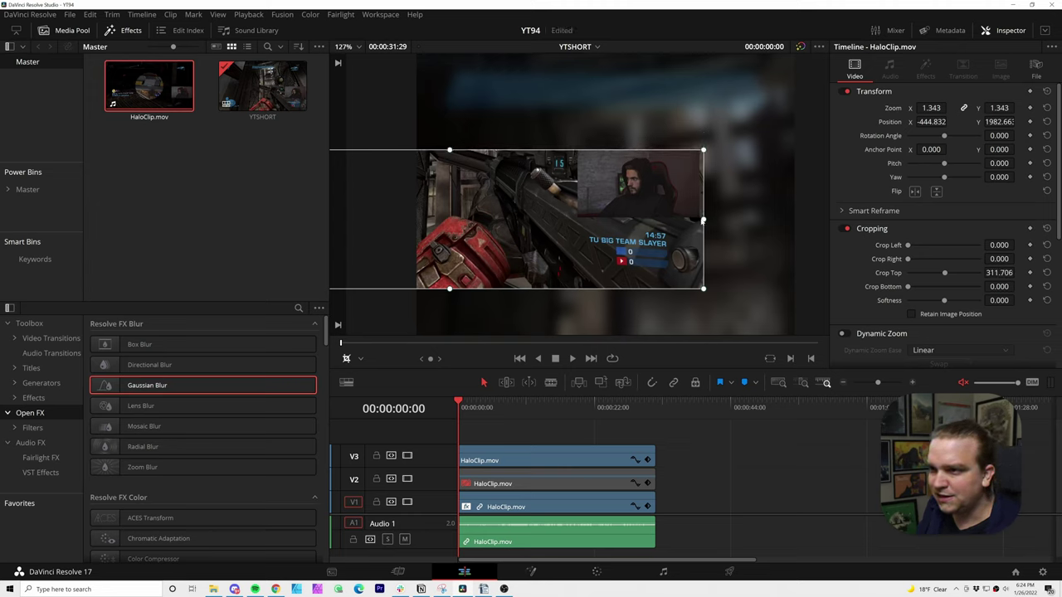
pyautogui.moveTo(703, 221); pyautogui.dragTo(692, 219)
pyautogui.moveTo(485, 289); pyautogui.dragTo(486, 216)
pyautogui.moveTo(596, 240); pyautogui.dragTo(765, 264)
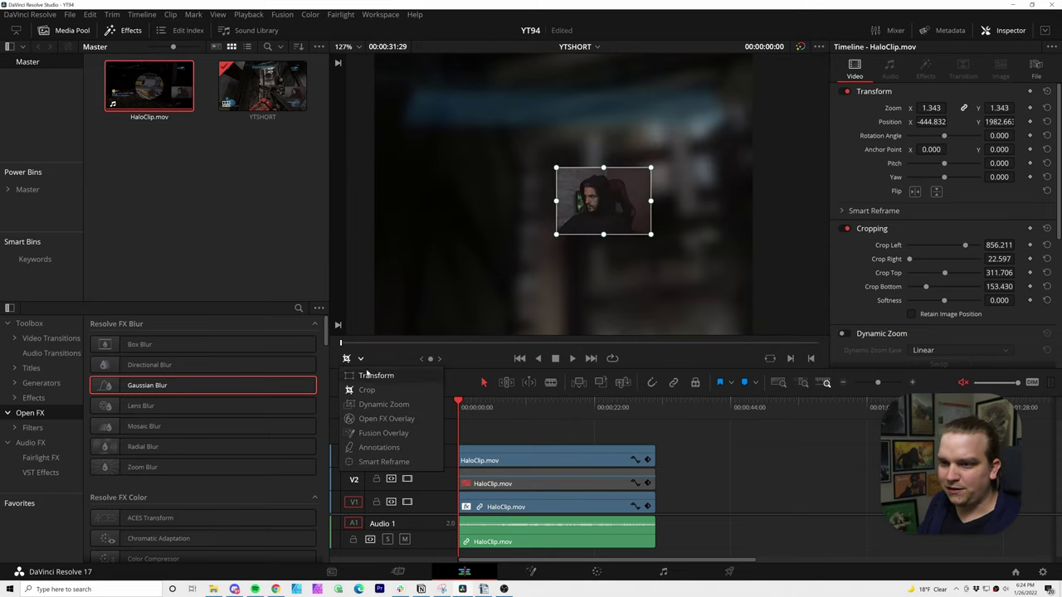
# Switch to the Transform overlay and move the anchor point onto the facecam
pyautogui.click(389, 383)
pyautogui.scroll(-5, 645, 285)
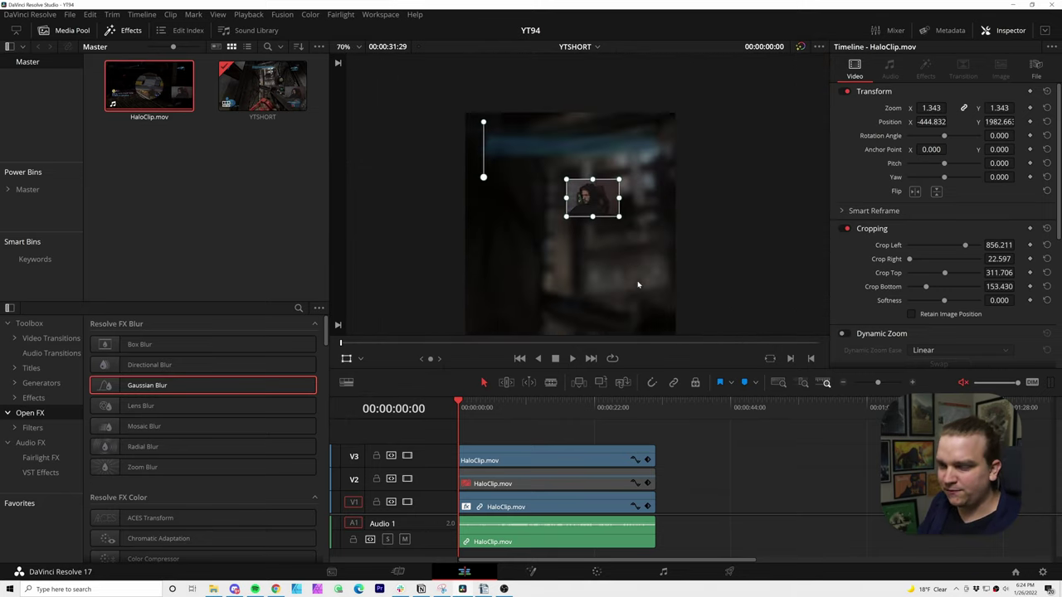
pyautogui.scroll(1, 458, 166)
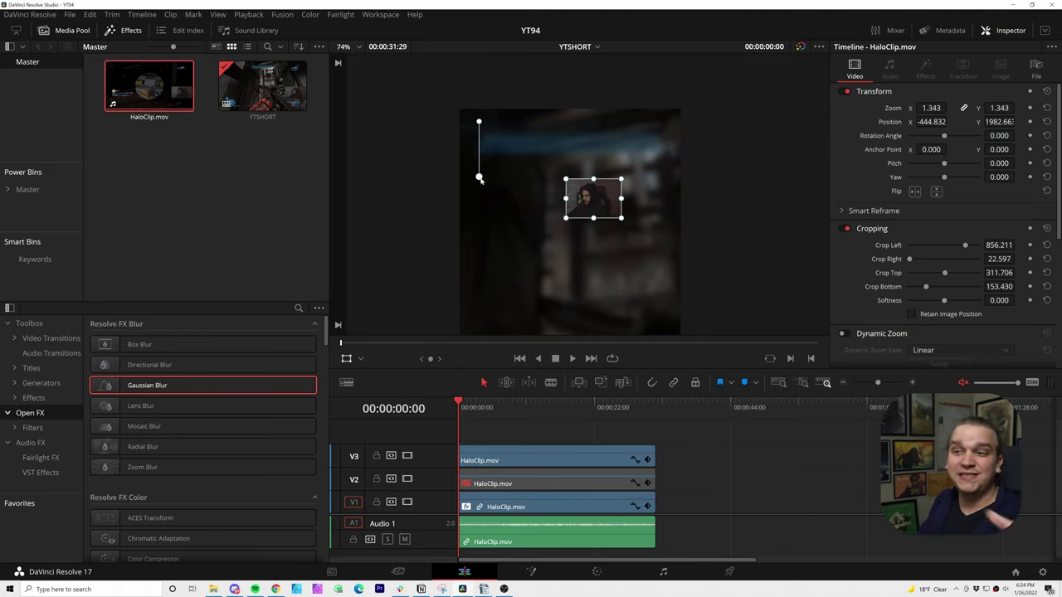
pyautogui.moveTo(479, 179); pyautogui.dragTo(478, 179)
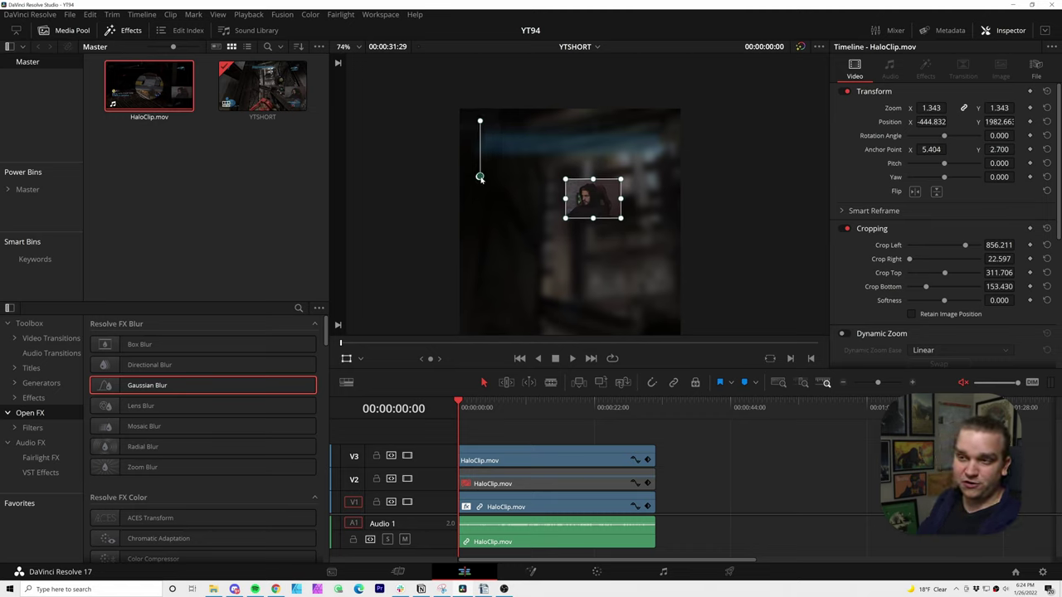
pyautogui.moveTo(479, 181); pyautogui.dragTo(560, 193)
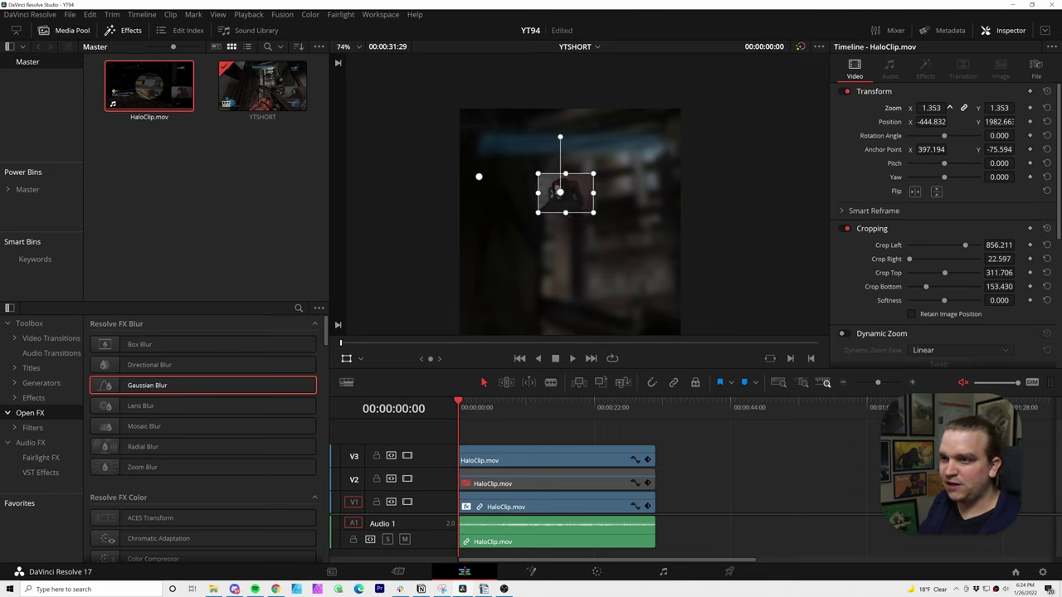
# Enlarge the facecam to Zoom 4.387 and position it at -465.388, 1902.521 near the top
pyautogui.moveTo(949, 108); pyautogui.dragTo(911, 116)
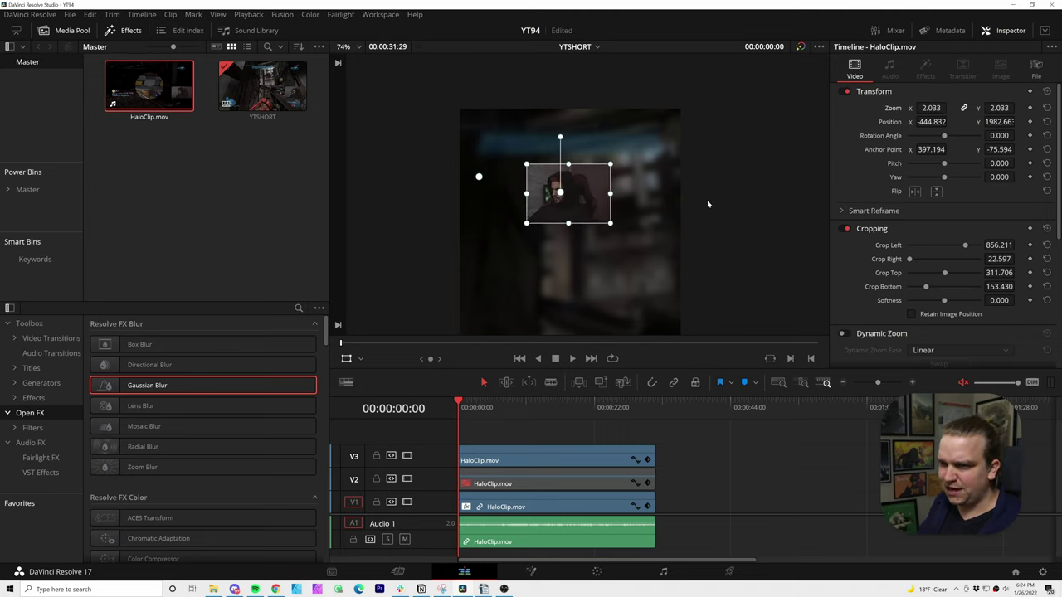
pyautogui.scroll(-3, 756, 214)
pyautogui.moveTo(581, 170)
pyautogui.mouseDown()
pyautogui.moveTo(582, 161)
pyautogui.moveTo(602, 189)
pyautogui.moveTo(621, 192)
pyautogui.moveTo(584, 178)
pyautogui.mouseUp()
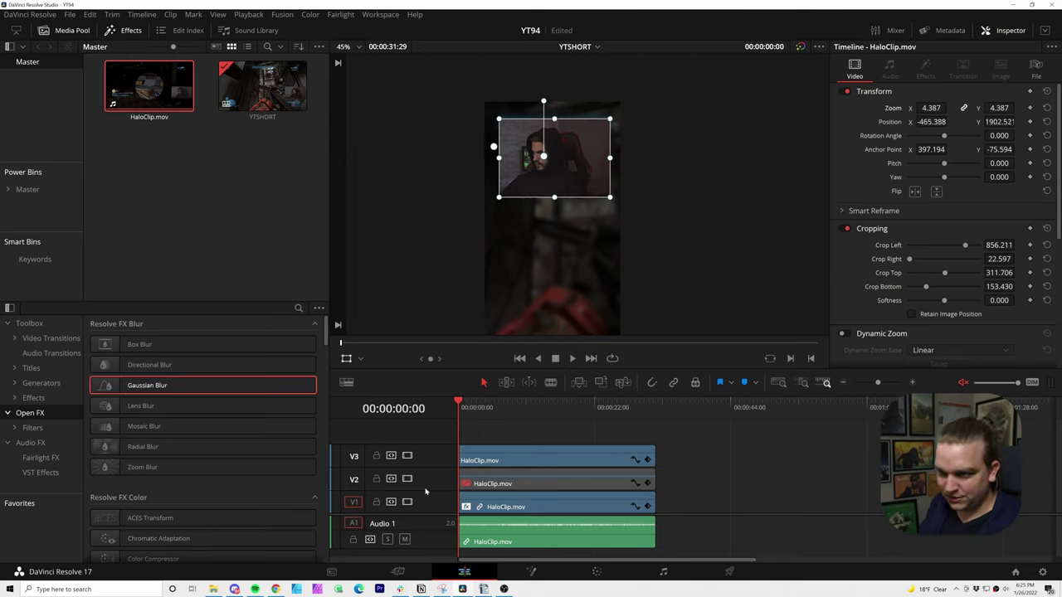
# Raise the V3 facecam to position -454.154, 2328.601 and drag the V2 gameplay layer lower
pyautogui.click(481, 486)
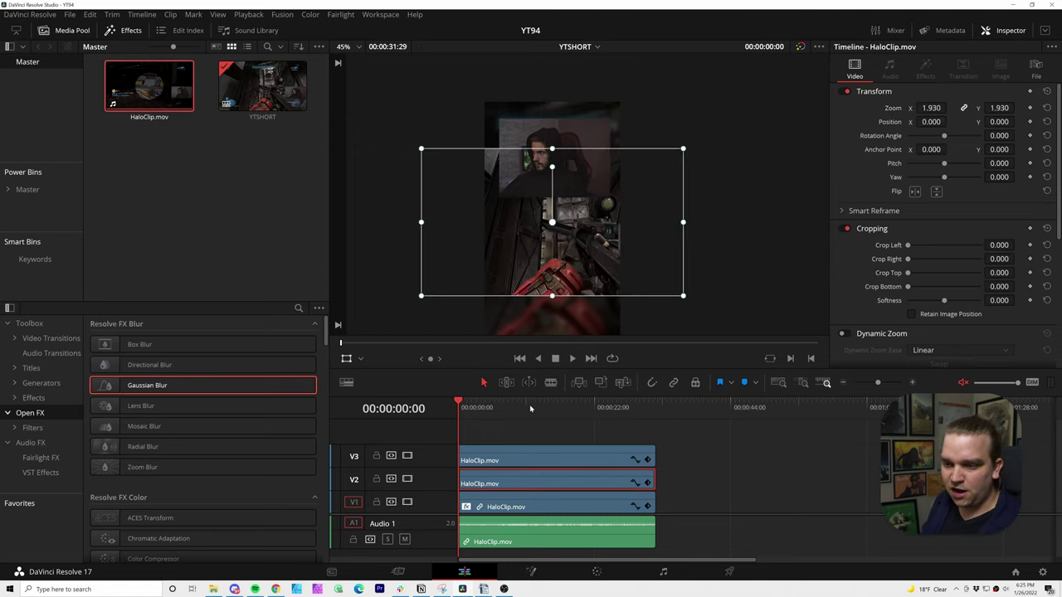
pyautogui.scroll(-1, 722, 232)
pyautogui.click(519, 453)
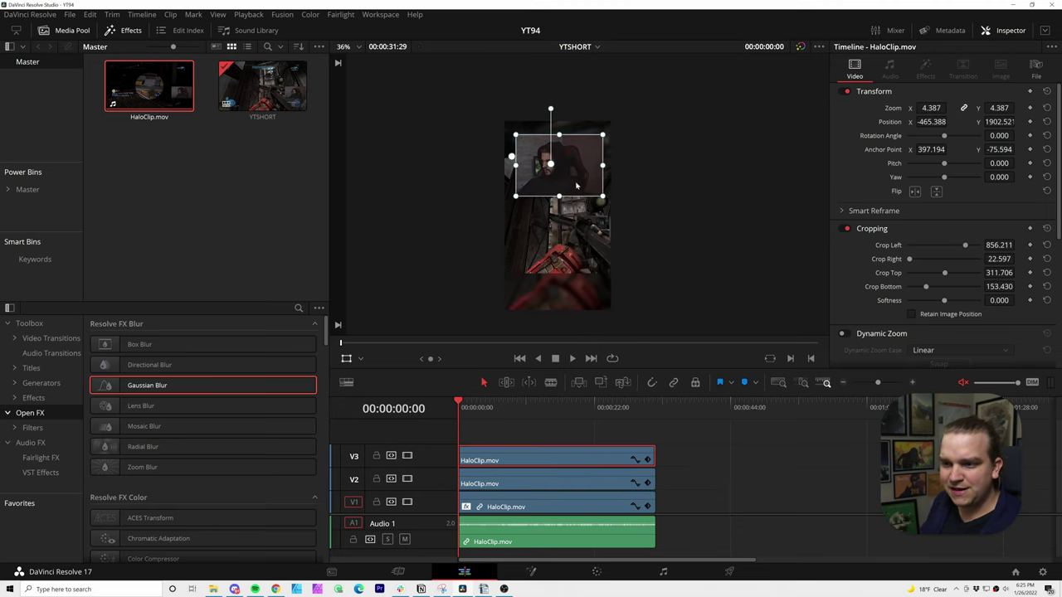
pyautogui.moveTo(576, 185); pyautogui.dragTo(574, 173)
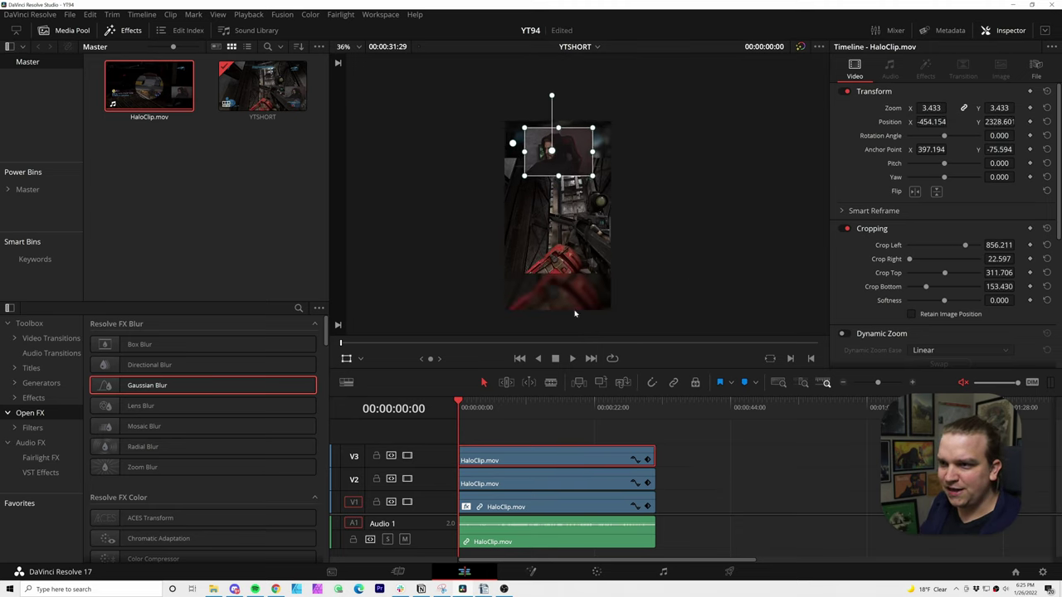
pyautogui.click(494, 486)
pyautogui.moveTo(579, 236); pyautogui.dragTo(582, 254)
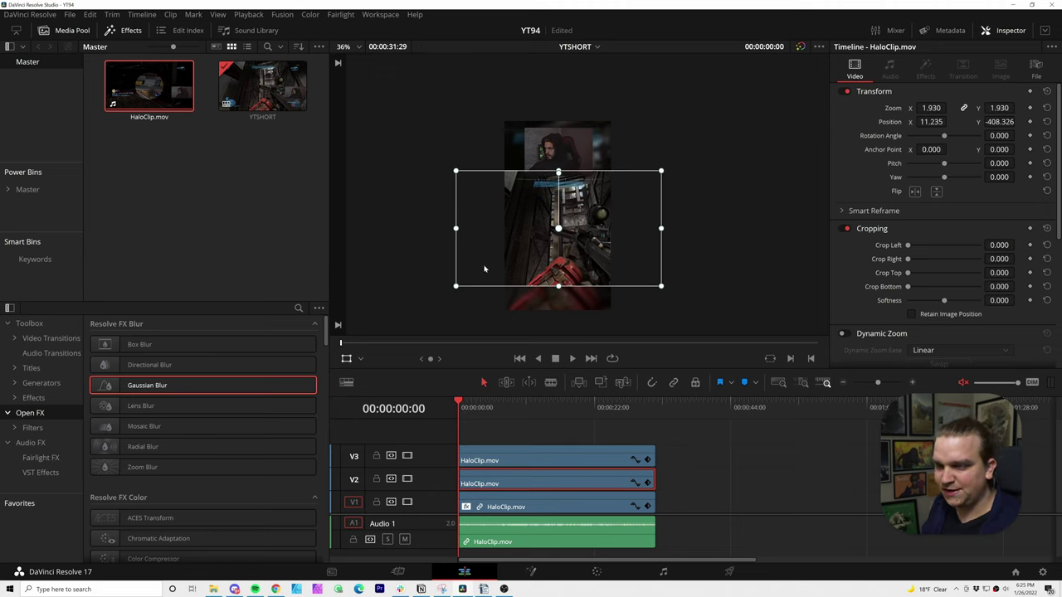
pyautogui.click(727, 477)
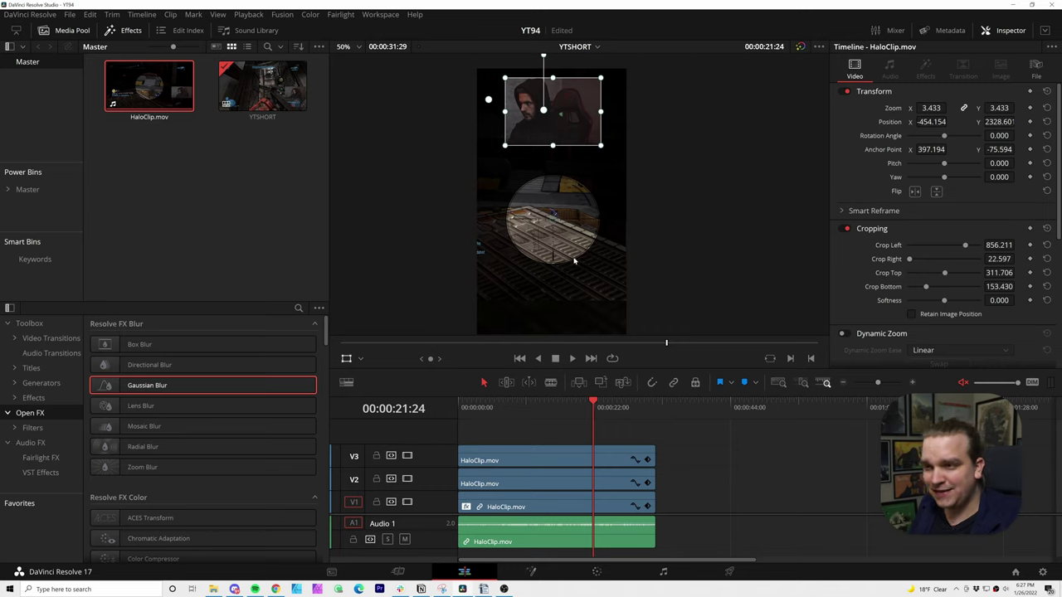
# On the Deliver page, load the YouTube 1080p preset with Custom resolution, then return to Edit
pyautogui.click(728, 572)
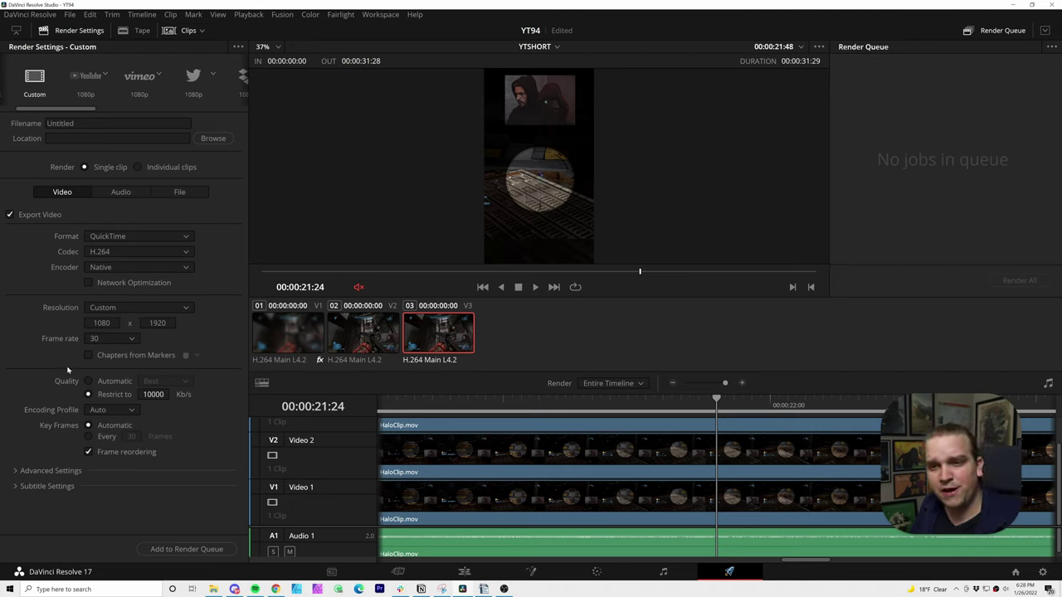
pyautogui.click(90, 82)
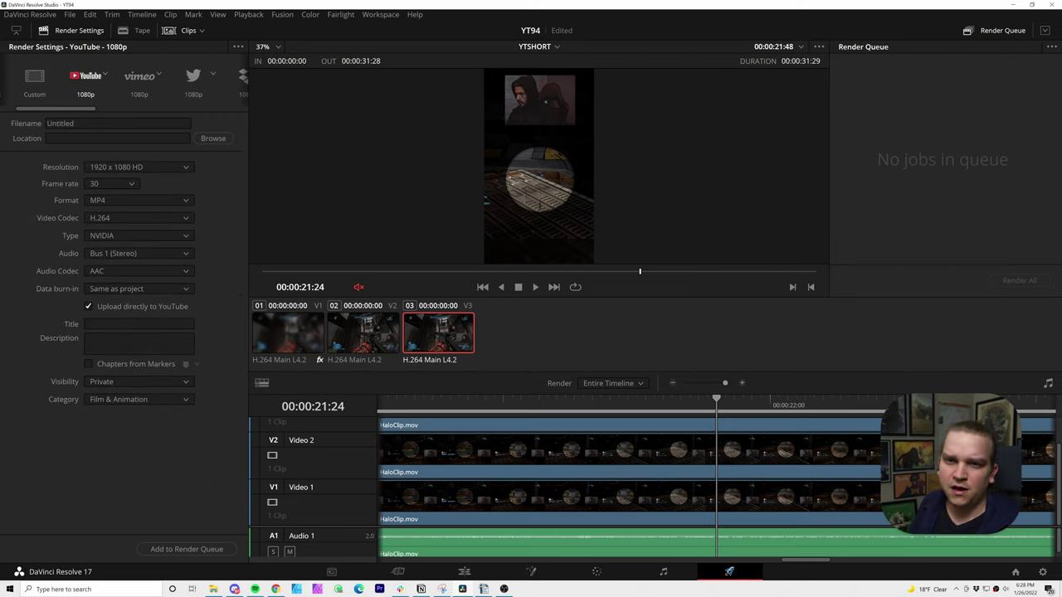
pyautogui.click(98, 169)
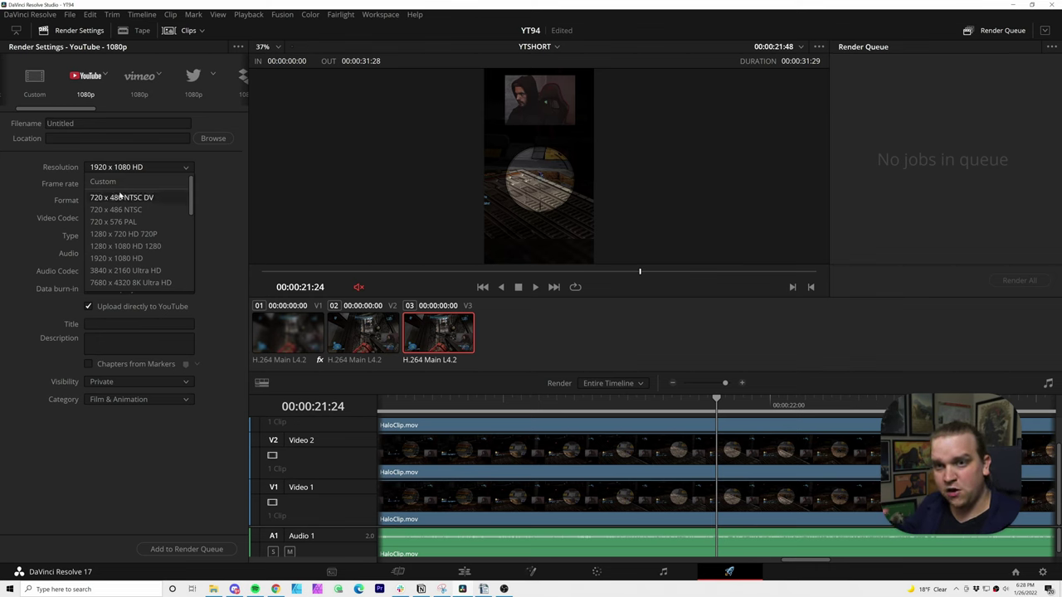
pyautogui.click(103, 182)
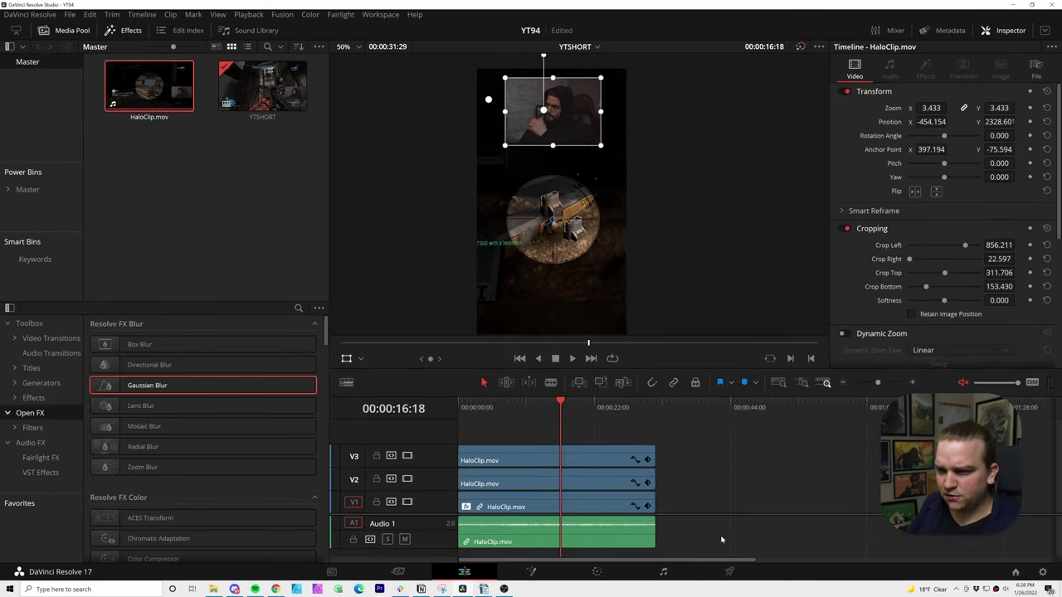
pyautogui.click(738, 571)
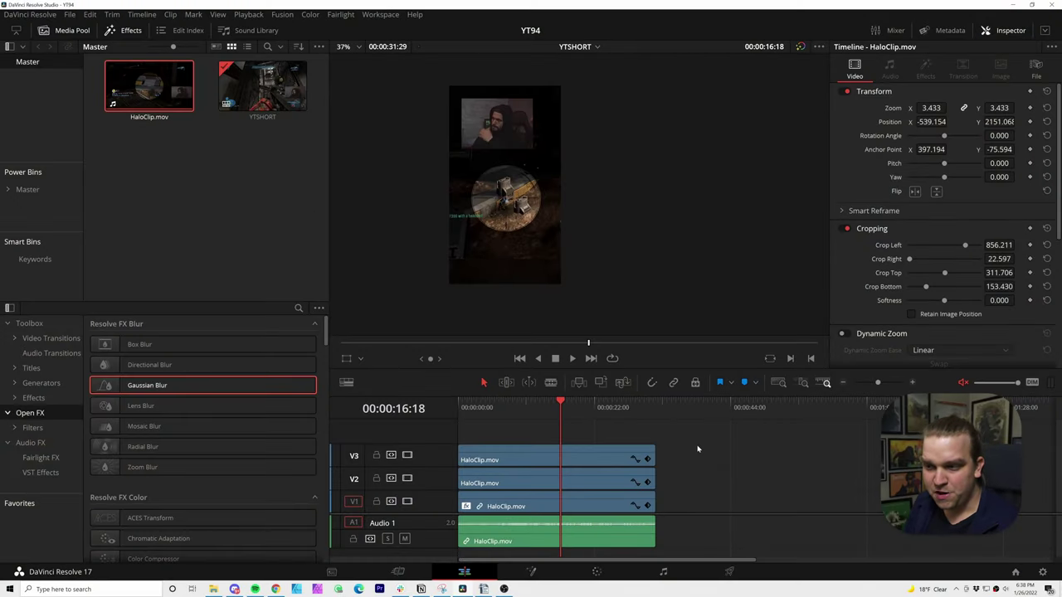
# Place another HaloClip.mov on the timeline after a gap and move the playhead onto it
pyautogui.moveTo(149, 85); pyautogui.dragTo(716, 466)
pyautogui.moveTo(736, 408); pyautogui.dragTo(767, 407)
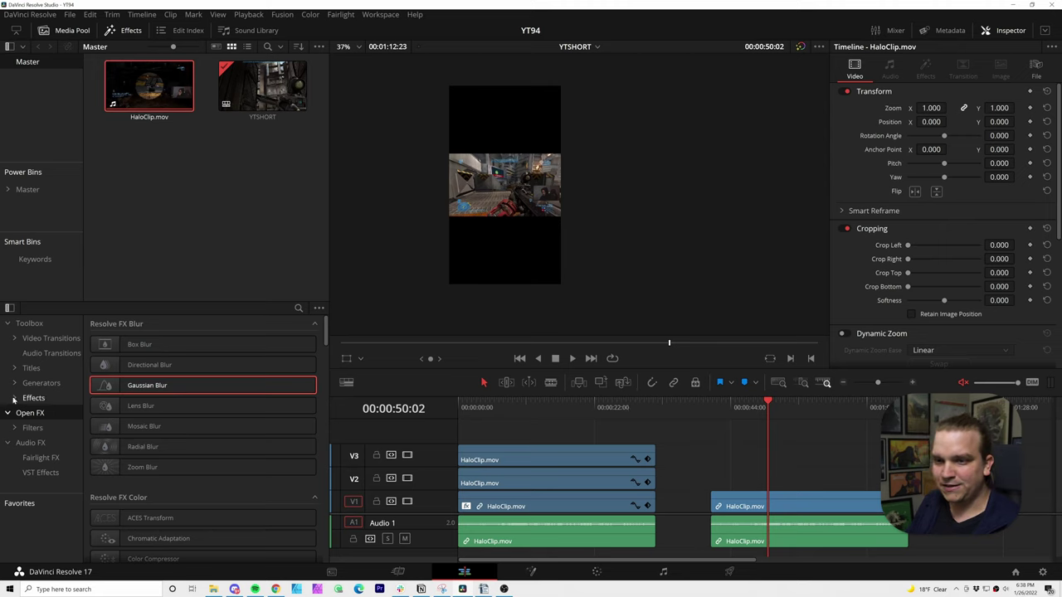
# Expand the Effects Library categories to reveal the Stirling Supply Co effects
pyautogui.click(13, 399)
pyautogui.click(40, 445)
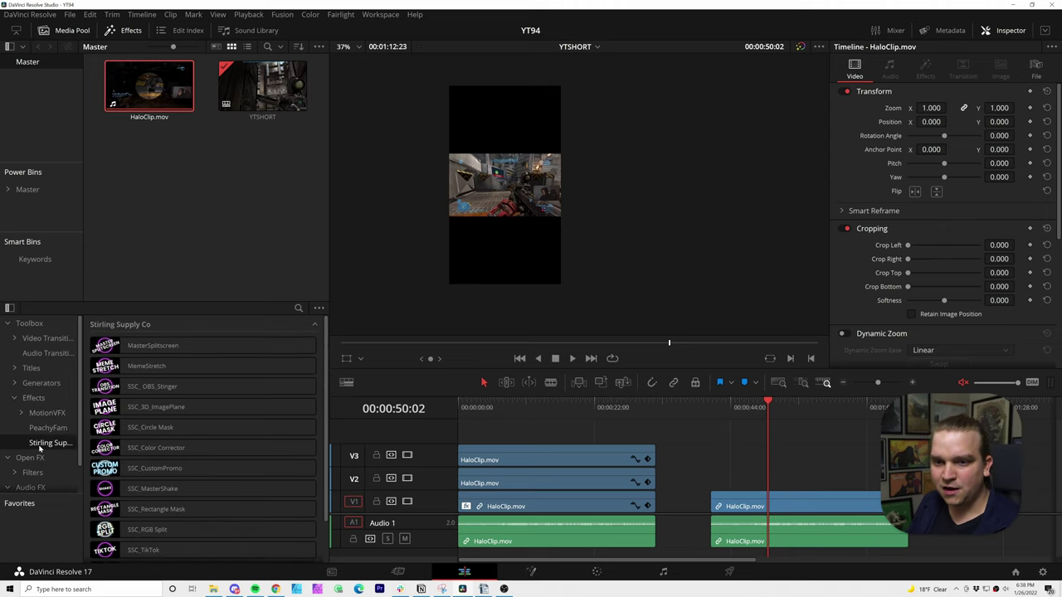
pyautogui.scroll(-2, 202, 398)
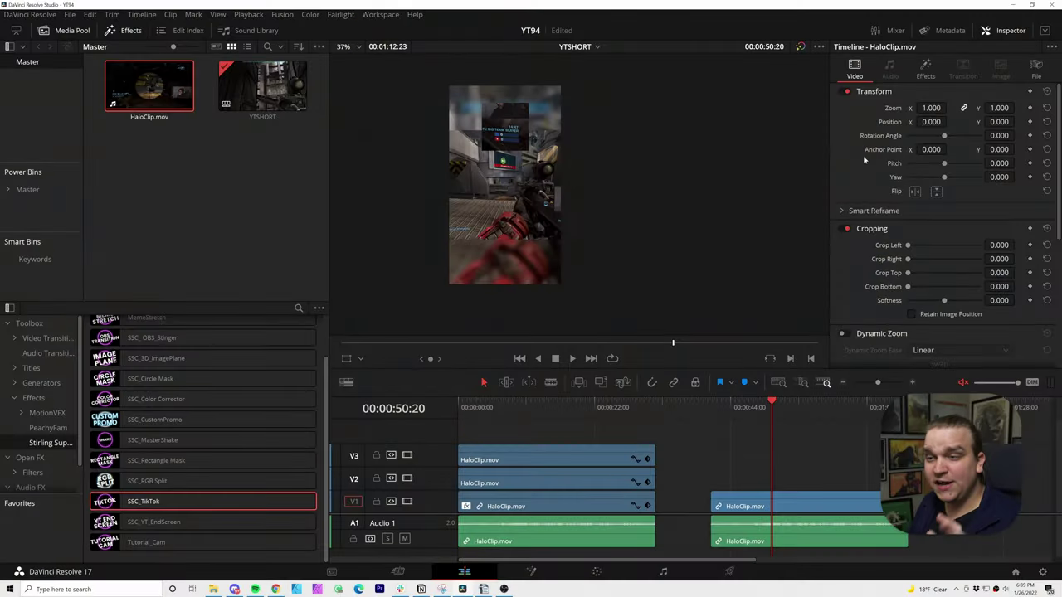
# Refine the clip's SSC_TikTok camera: Move To Camera X/Y, mask width, camera size and corner rounding
pyautogui.click(746, 500)
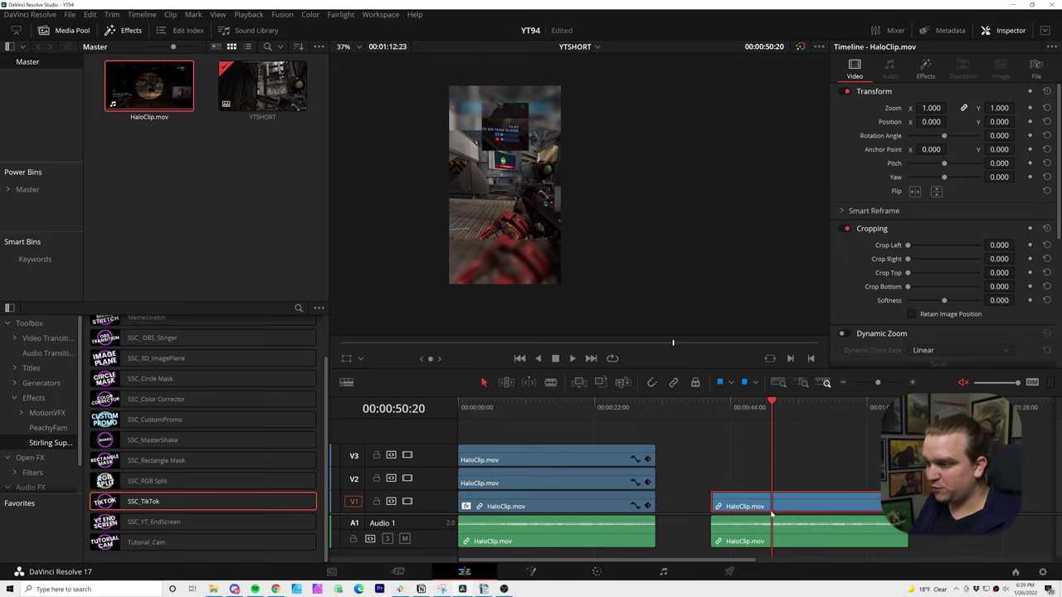
pyautogui.click(926, 73)
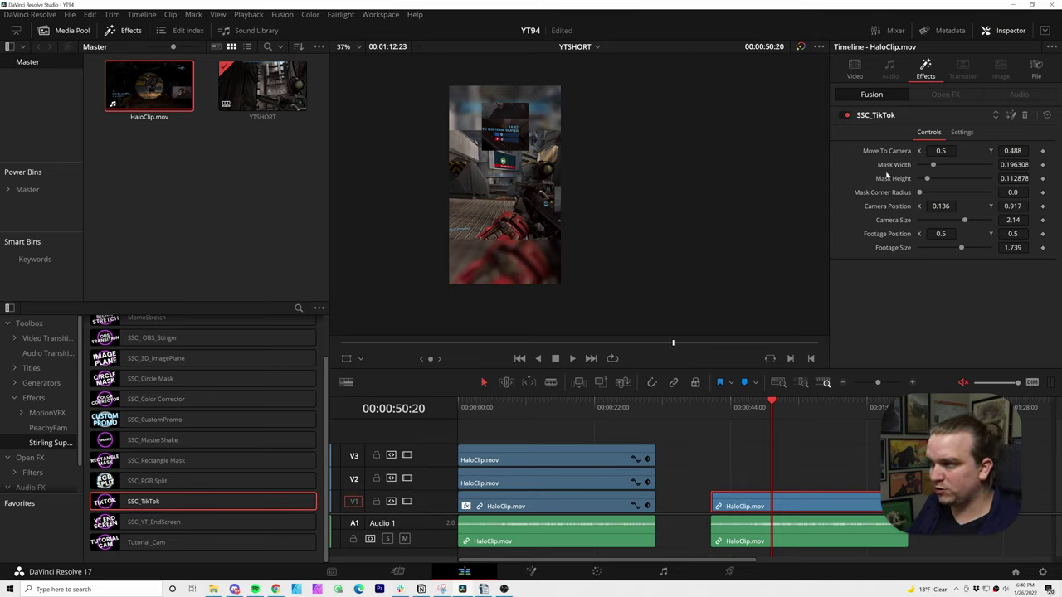
pyautogui.scroll(3, 580, 237)
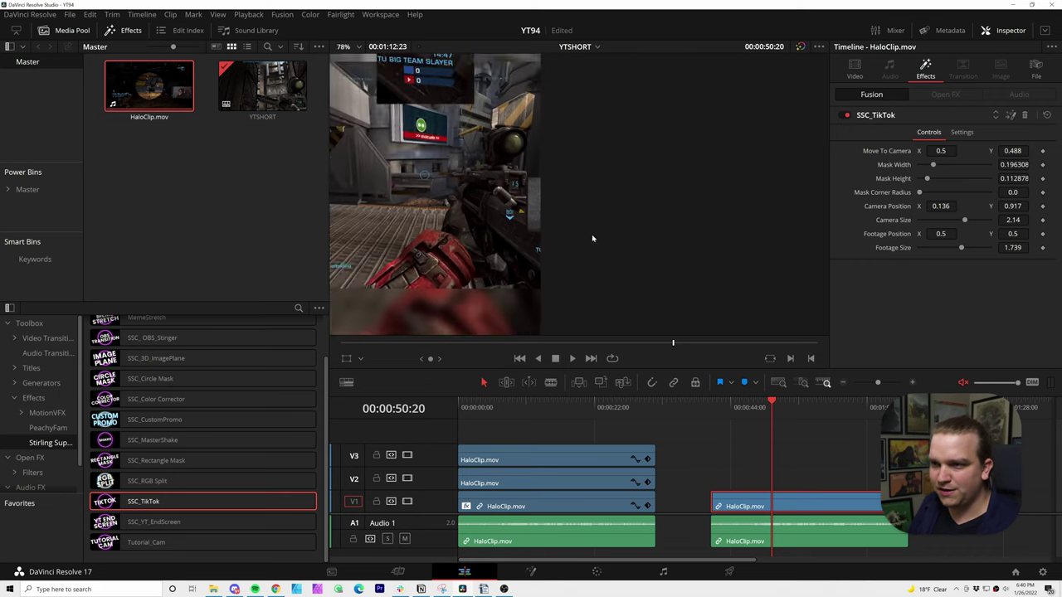
pyautogui.moveTo(940, 150); pyautogui.dragTo(948, 150)
pyautogui.moveTo(1012, 150); pyautogui.dragTo(995, 150)
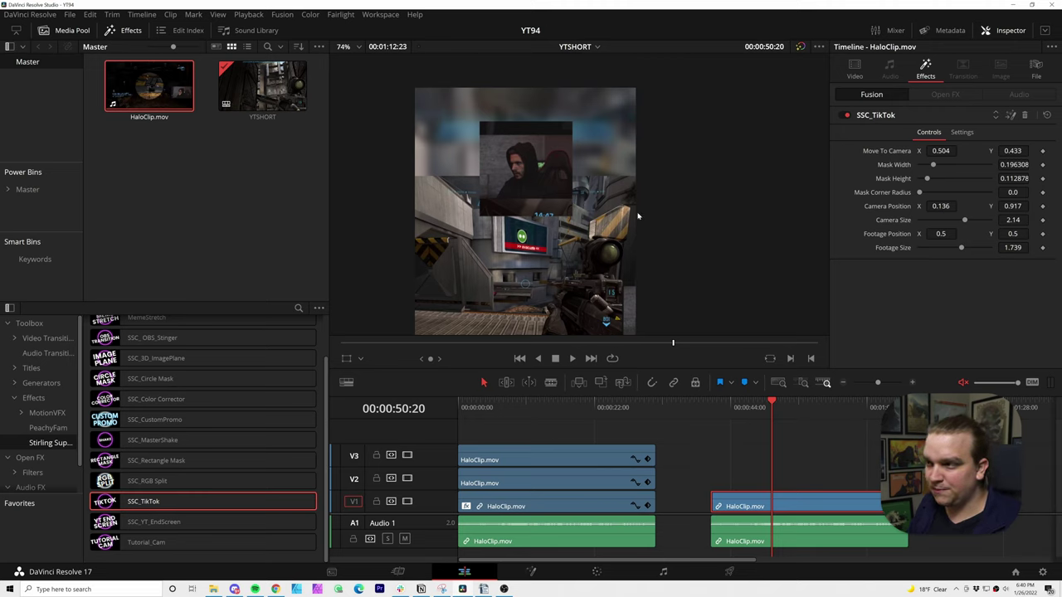
pyautogui.moveTo(1014, 164); pyautogui.dragTo(1029, 205)
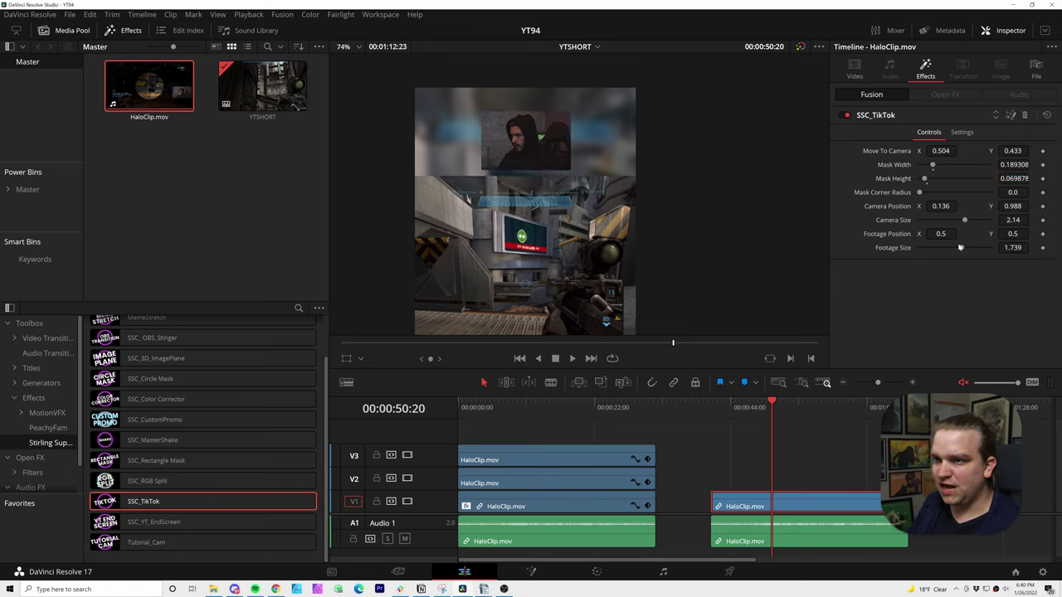
pyautogui.moveTo(964, 220); pyautogui.dragTo(974, 226)
pyautogui.moveTo(920, 193); pyautogui.dragTo(959, 211)
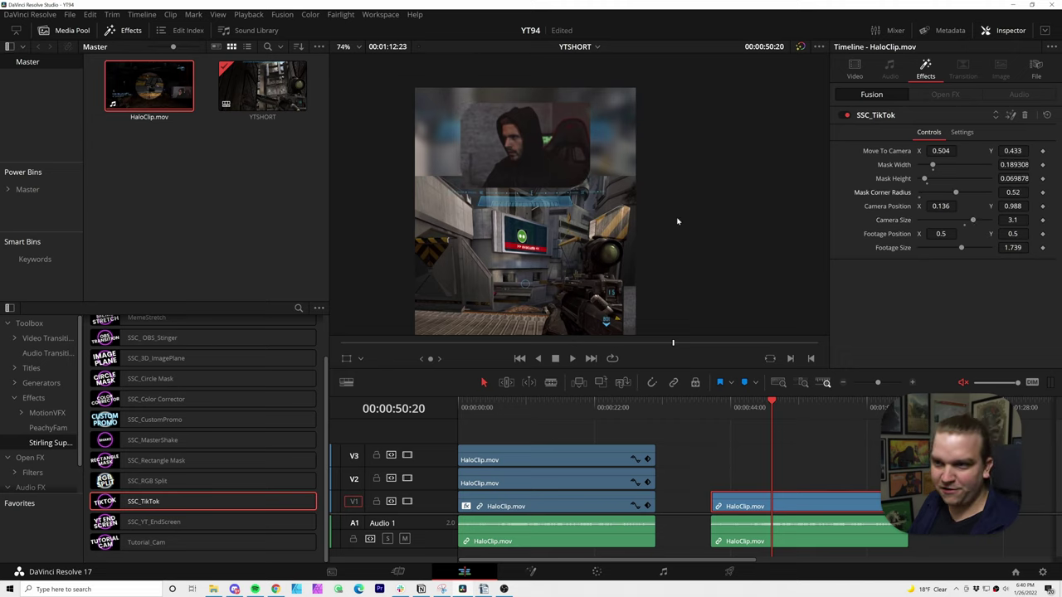
# Set Footage Size to 2.303 and Footage Position Y to 0.418
pyautogui.scroll(-5, 727, 225)
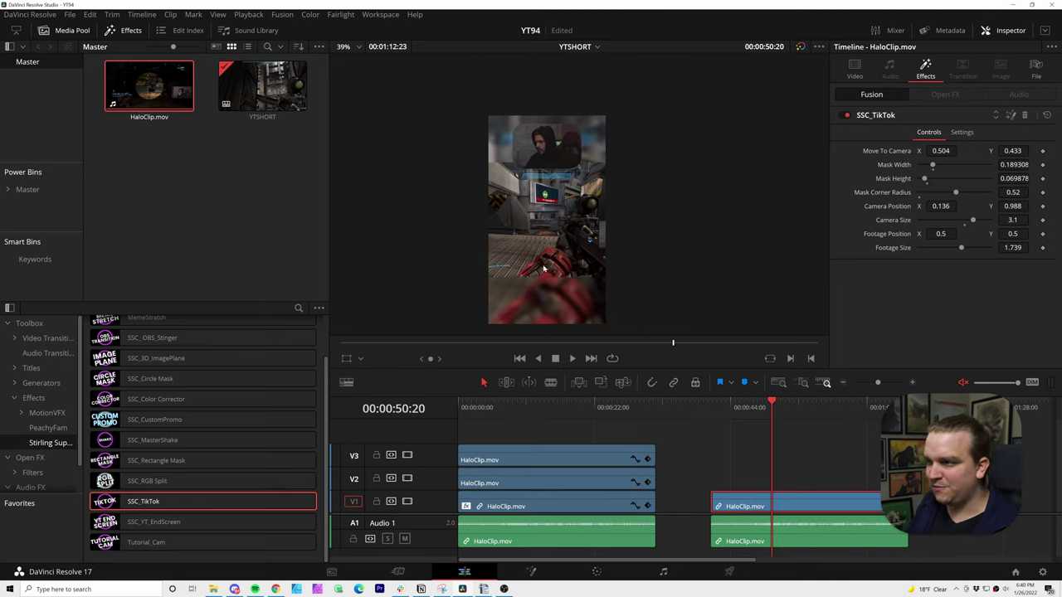
pyautogui.moveTo(1012, 233); pyautogui.dragTo(1032, 247)
pyautogui.moveTo(647, 255); pyautogui.dragTo(641, 262)
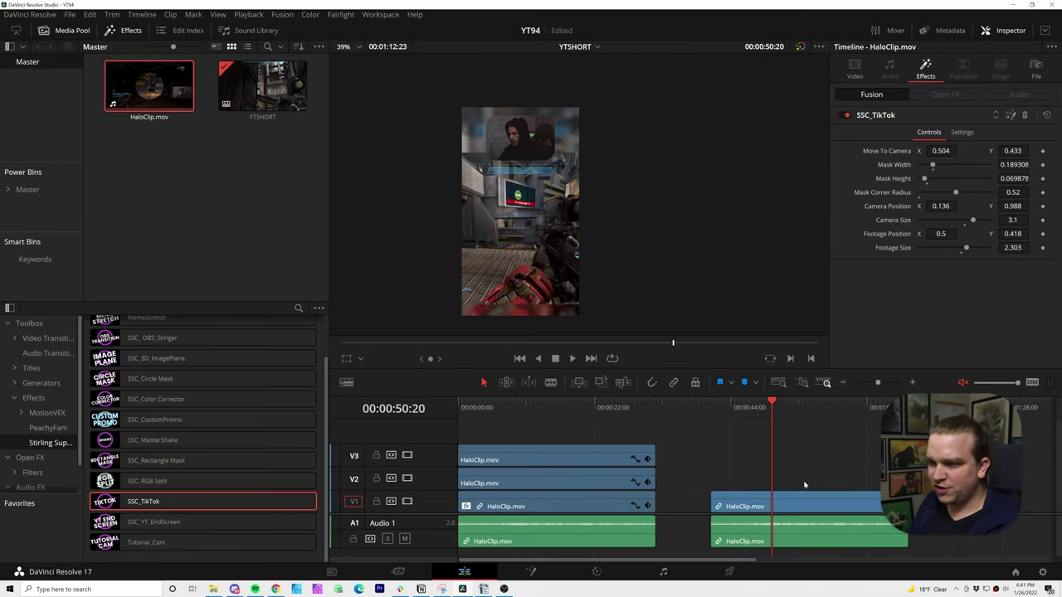
# Add another HaloClip.mov at the end of V1 and apply SSC_TikTok to it
pyautogui.hscroll(3, 804, 485)
pyautogui.moveTo(166, 95); pyautogui.dragTo(811, 504)
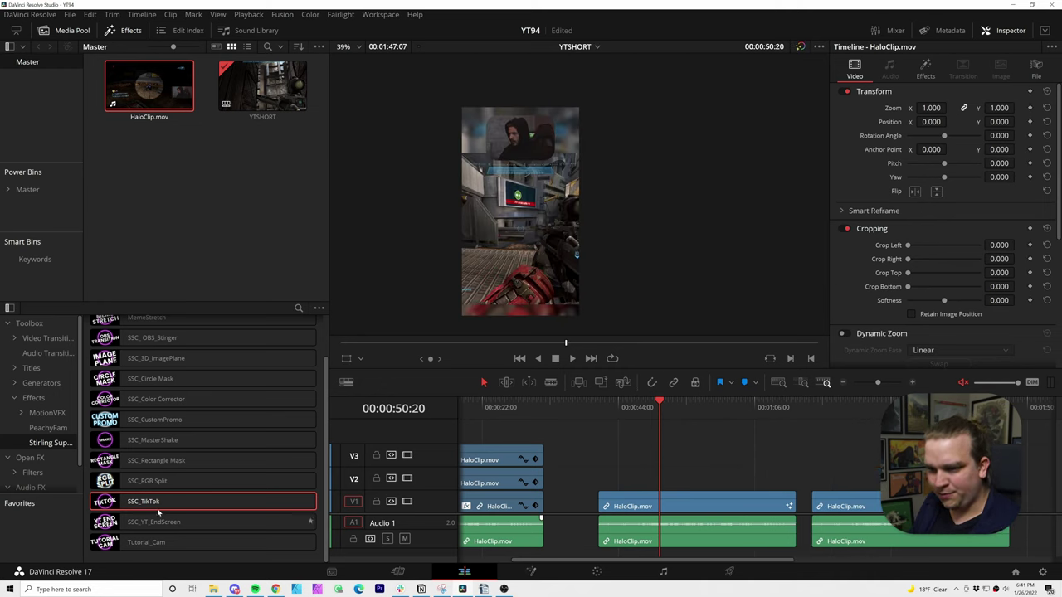
pyautogui.moveTo(143, 503); pyautogui.dragTo(829, 503)
pyautogui.moveTo(846, 414); pyautogui.dragTo(870, 408)
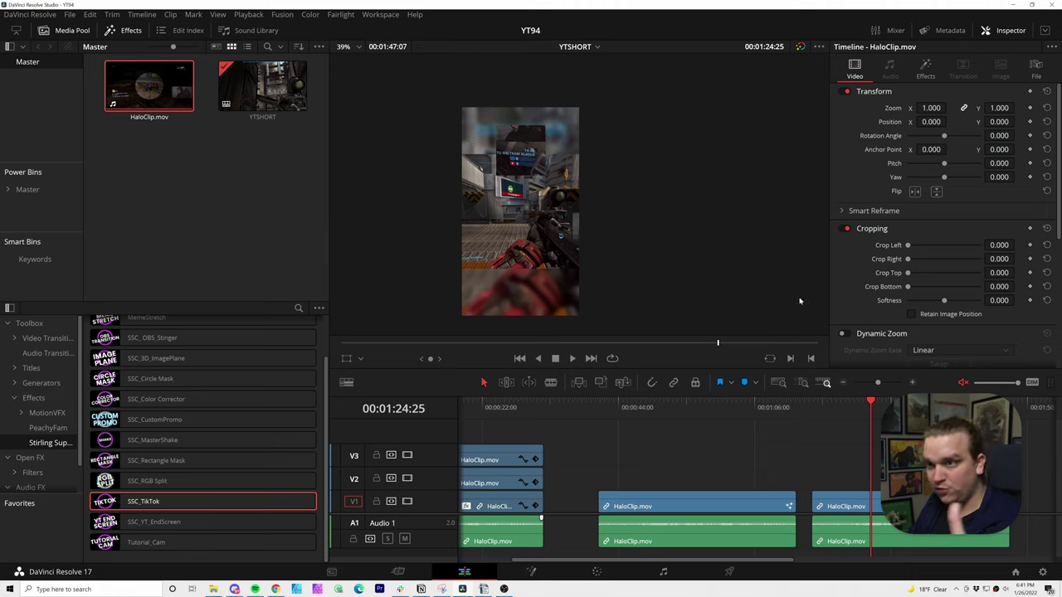
# Select the TikTok clip at 00:00:51:02 and open its effect in Fusion
pyautogui.click(925, 68)
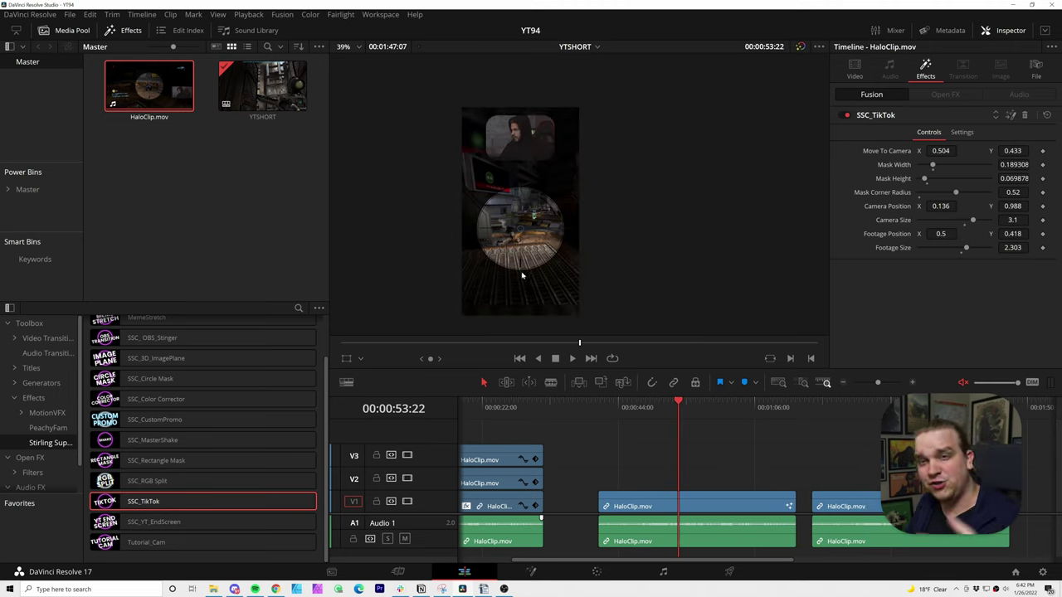
pyautogui.click(661, 407)
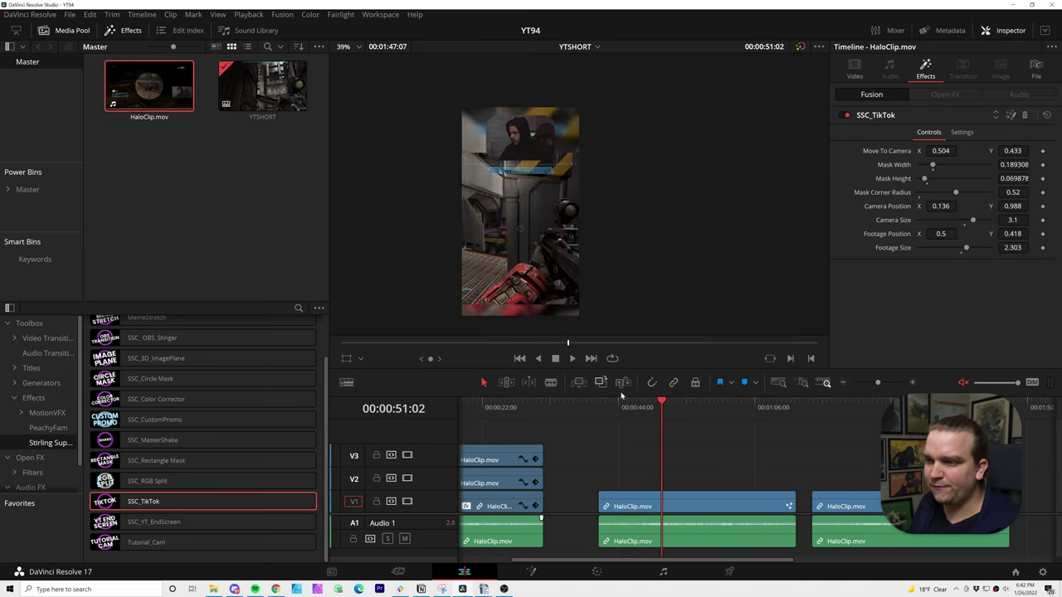
pyautogui.click(625, 507)
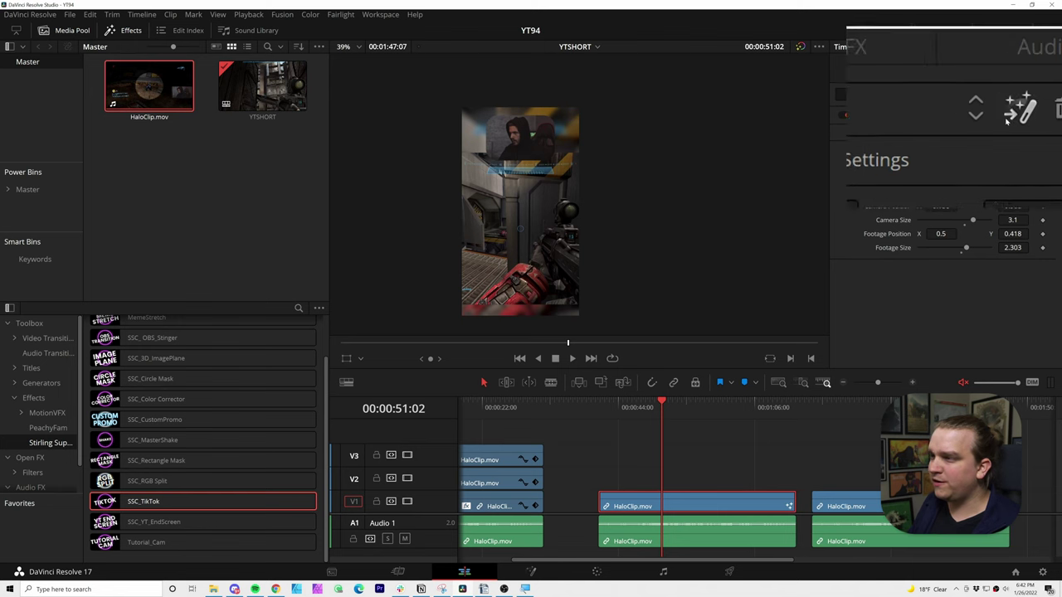
pyautogui.click(1012, 110)
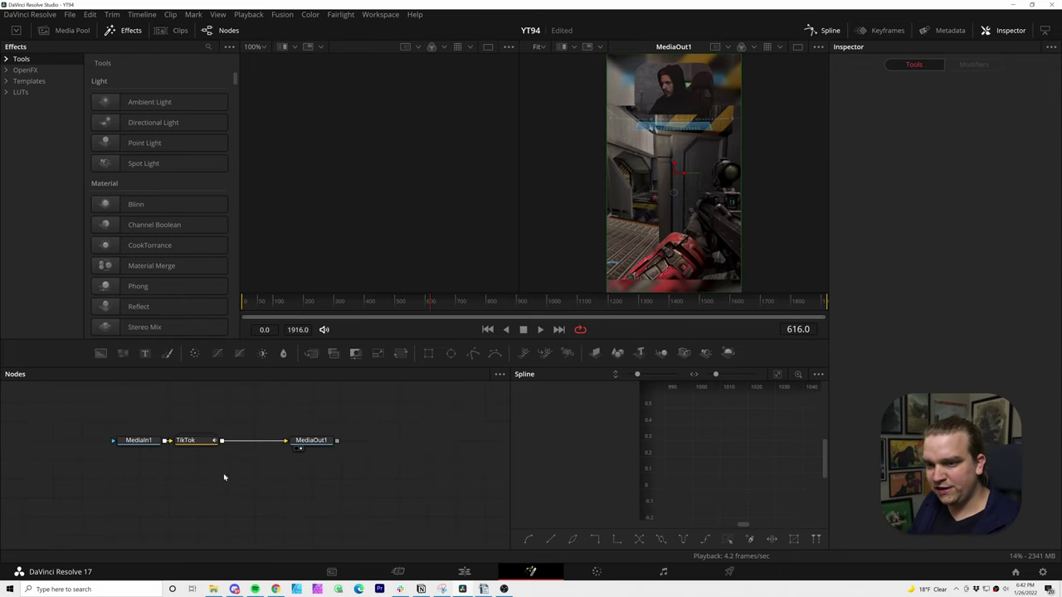
# Spread MediaIn1 left and MediaOut1 right, then expand and collapse the TikTok group to inspect it
pyautogui.moveTo(311, 441); pyautogui.dragTo(397, 441)
pyautogui.moveTo(138, 441); pyautogui.dragTo(110, 440)
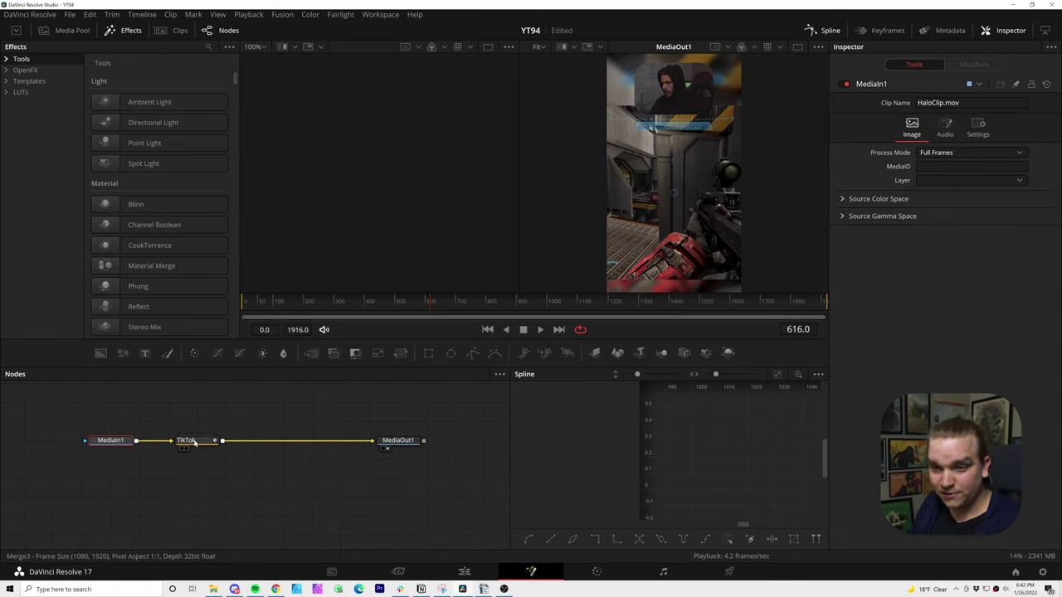
pyautogui.doubleClick(195, 442)
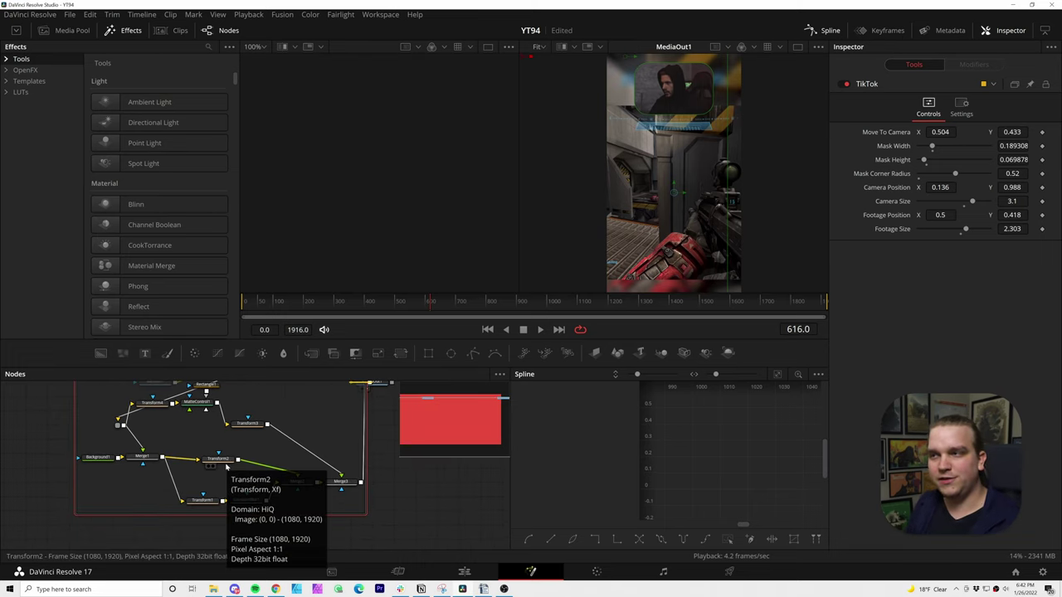
pyautogui.scroll(3, 246, 424)
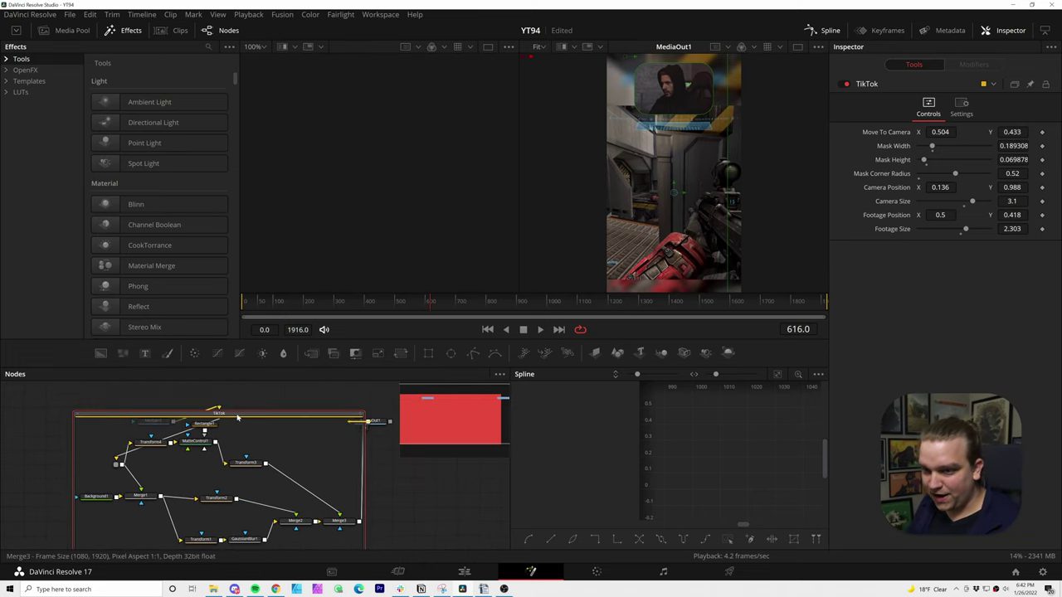
pyautogui.click(236, 418)
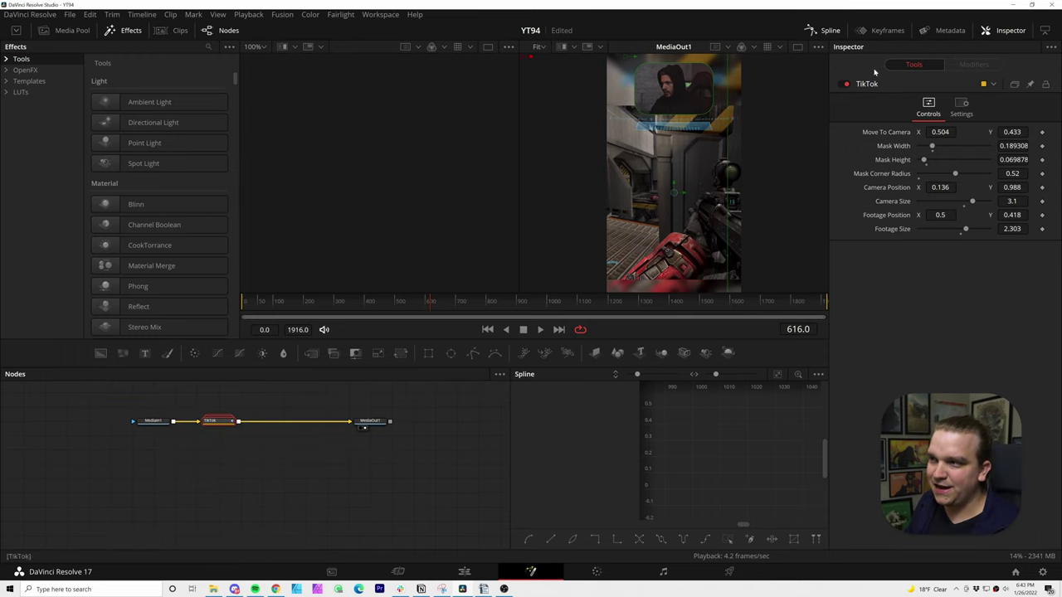
pyautogui.click(1007, 30)
pyautogui.click(1006, 29)
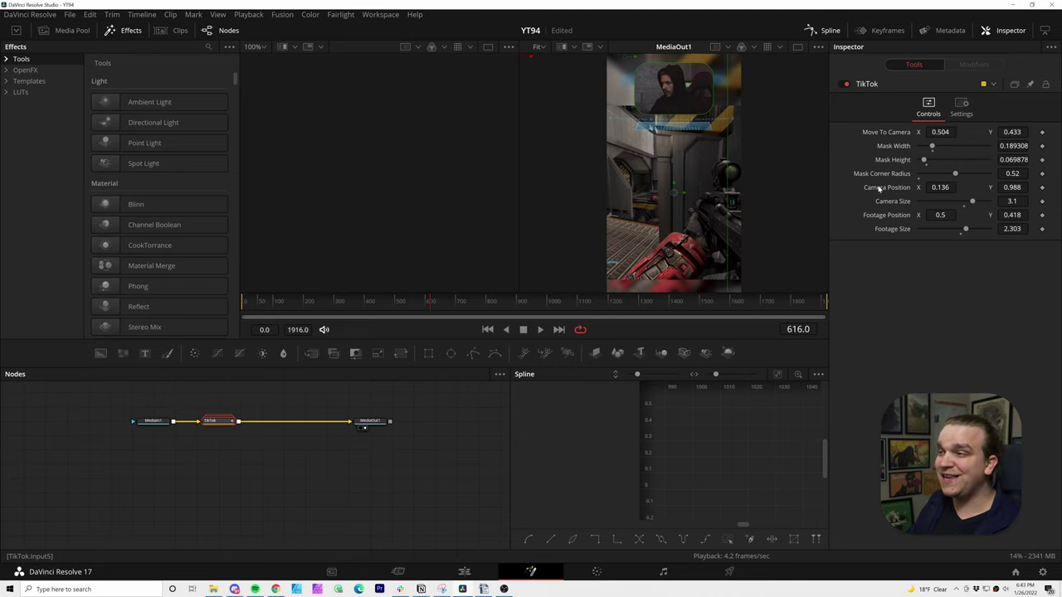
# Save the TikTok tool's settings as a new 'ytshort1' settings file
pyautogui.rightClick(866, 85)
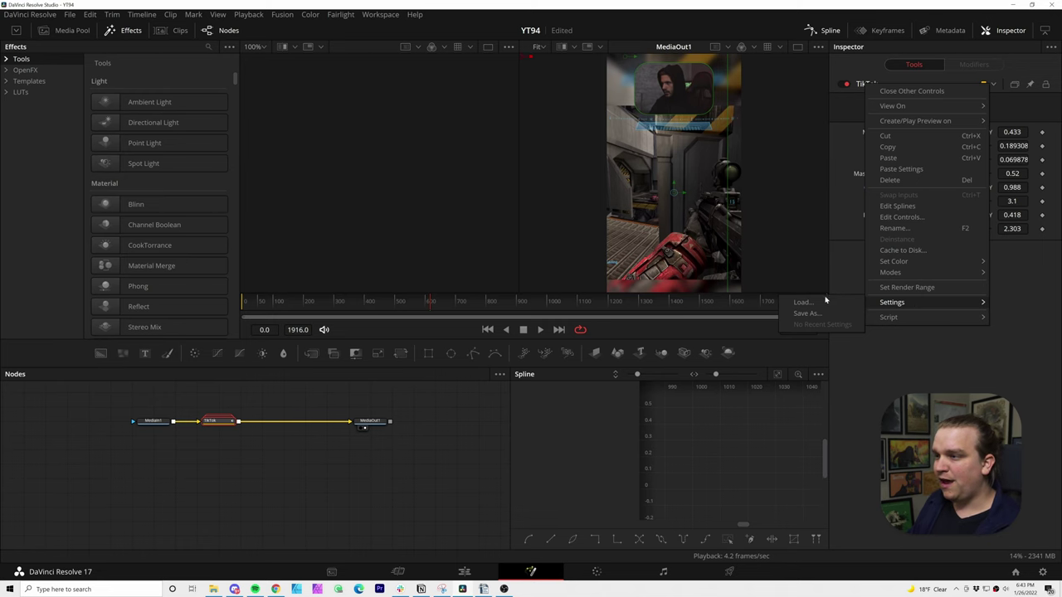
pyautogui.click(805, 313)
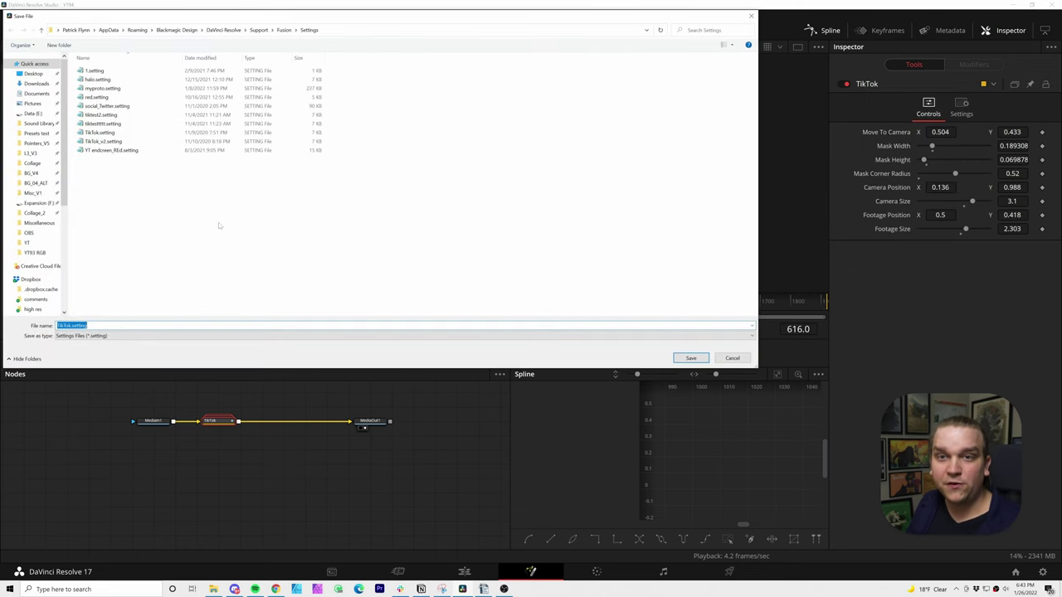
pyautogui.write('ytshort1')
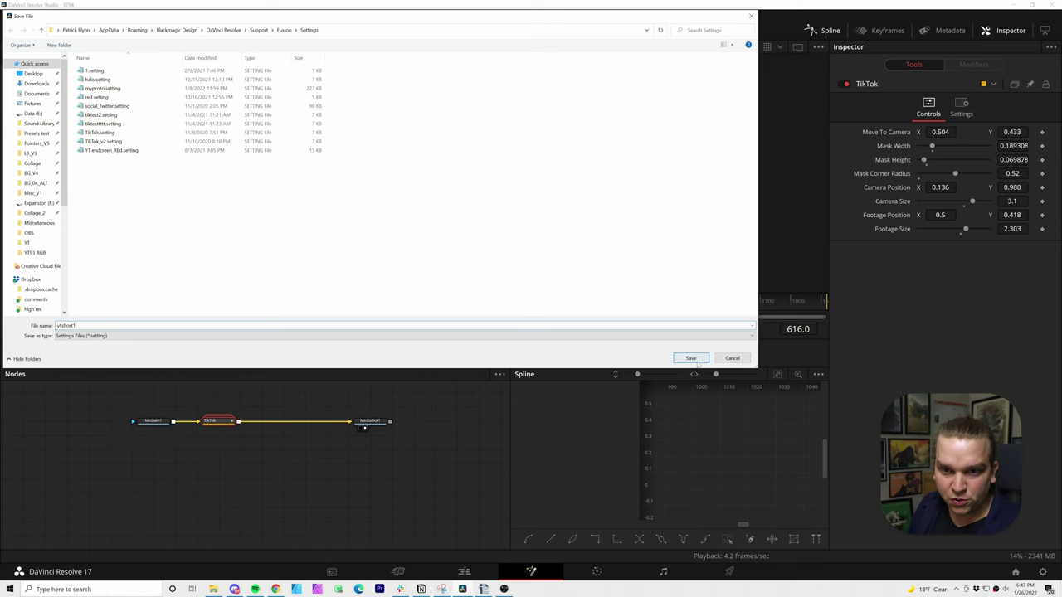
pyautogui.click(697, 363)
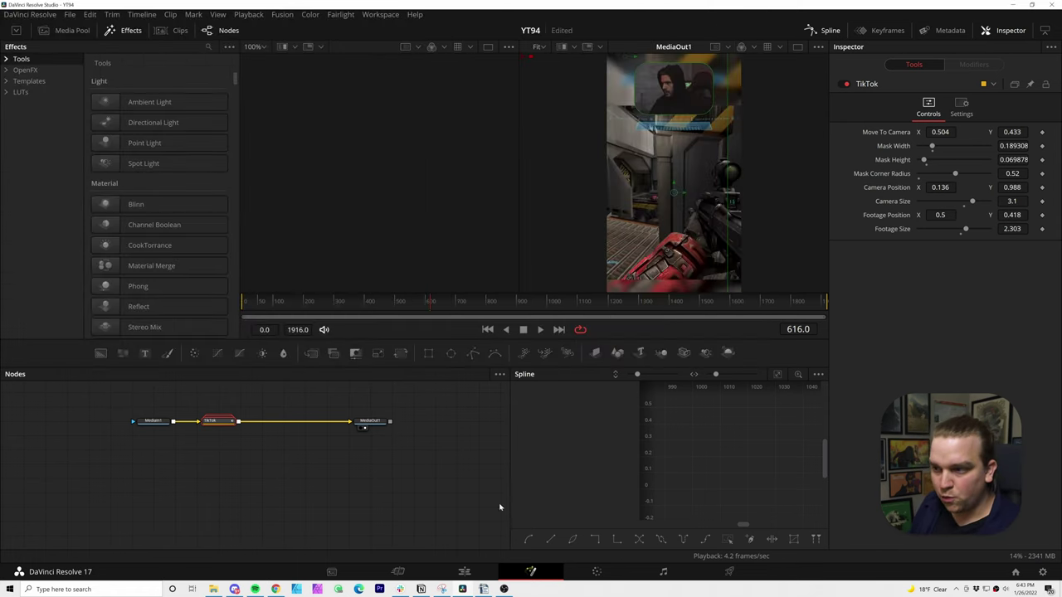
# Move the playhead to the later clip around 00:01:25:00 and open it in Fusion
pyautogui.click(464, 573)
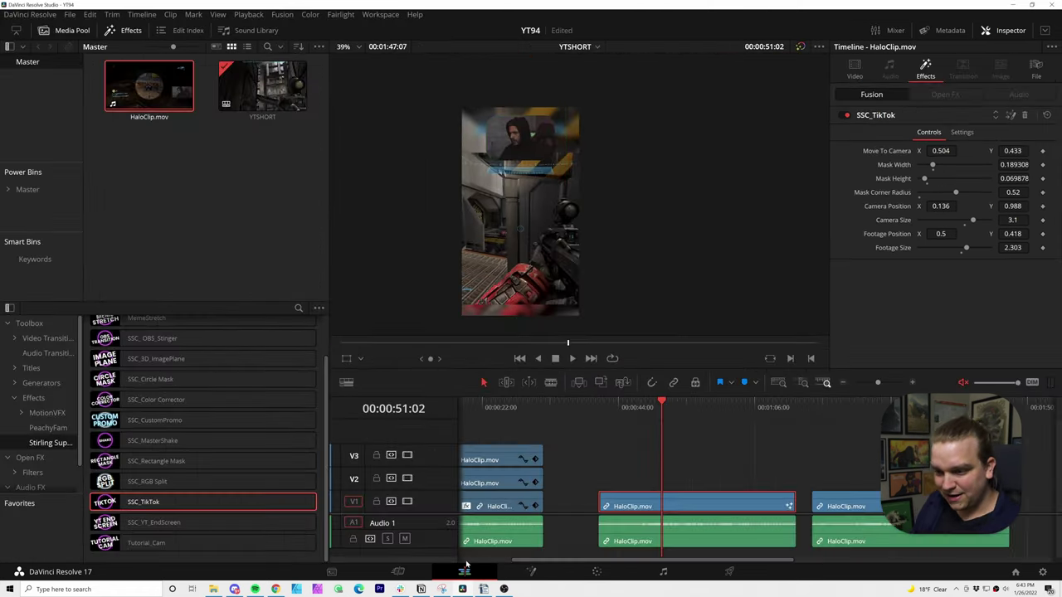
pyautogui.moveTo(726, 407); pyautogui.dragTo(871, 410)
pyautogui.hscroll(2, 692, 459)
pyautogui.hscroll(1, 692, 459)
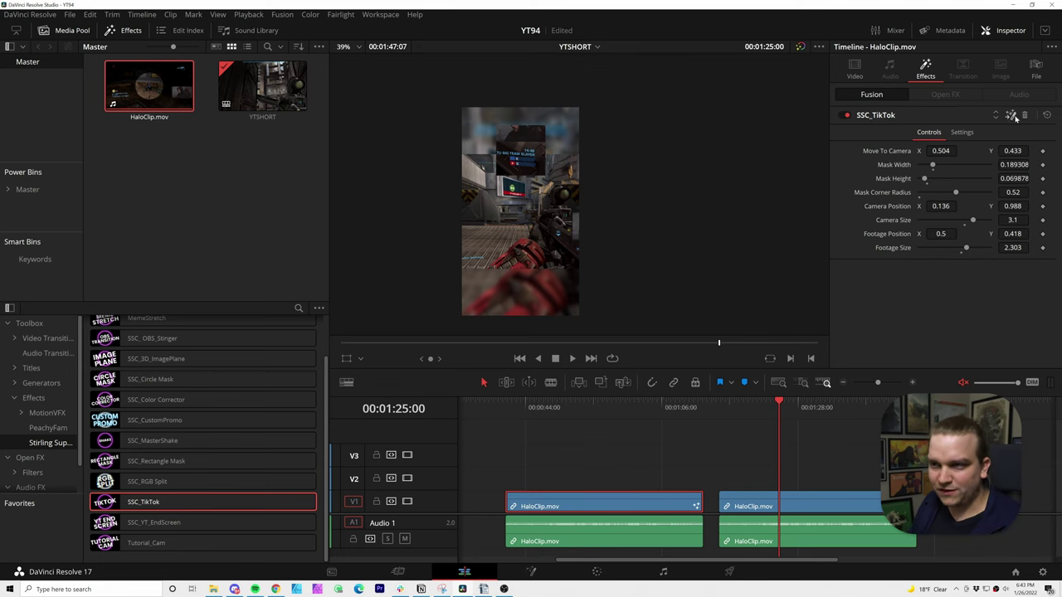
pyautogui.hotkey('shift', '5')
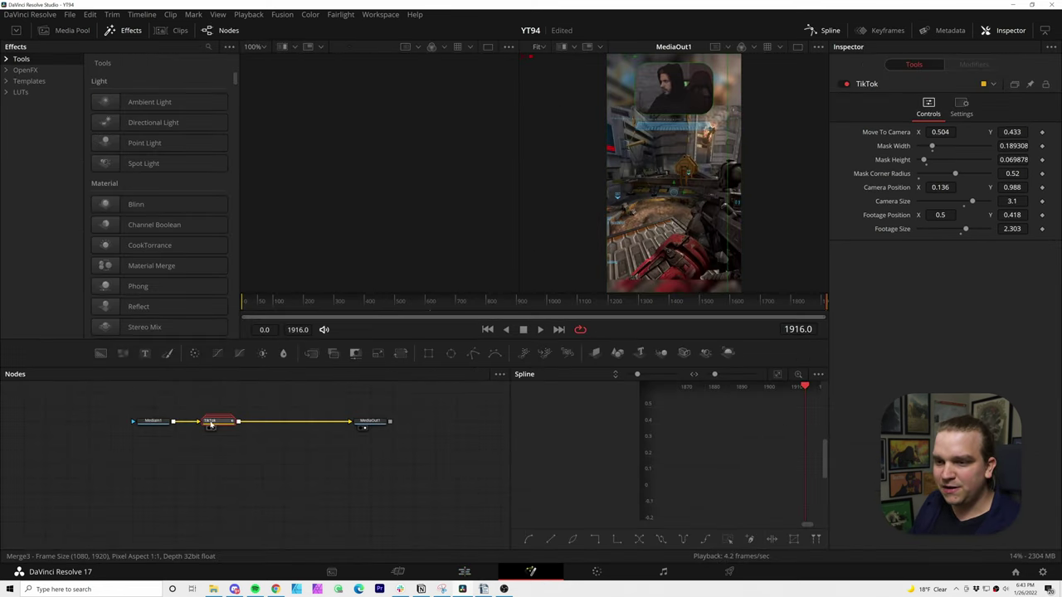
# Load ytshort1.setting into its TikTok tool (Camera Size 3.1, Footage Size 2.303) and return to Edit
pyautogui.rightClick(869, 91)
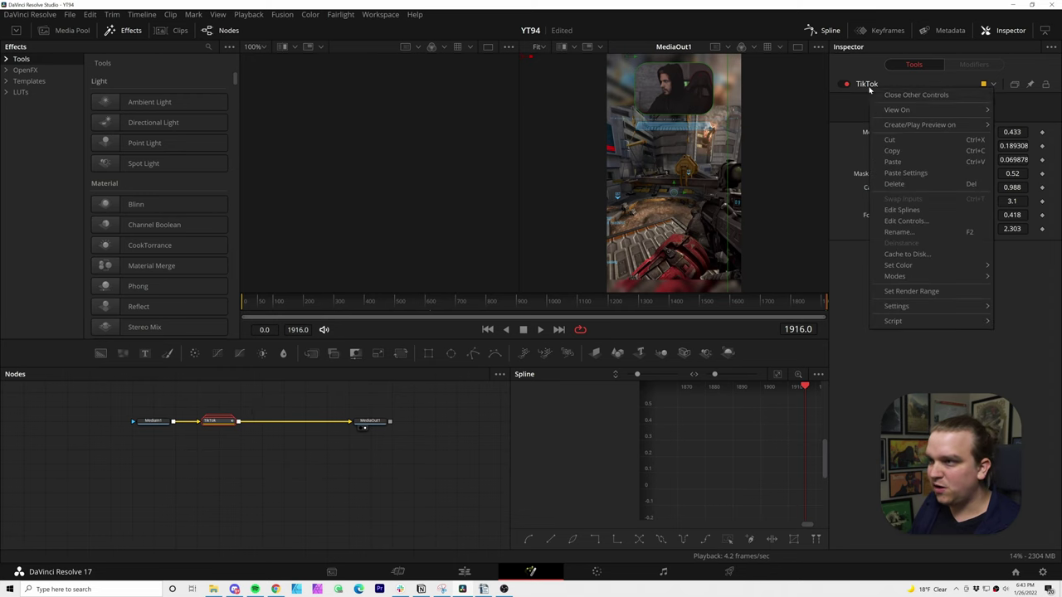
pyautogui.moveTo(924, 310)
pyautogui.click(843, 308)
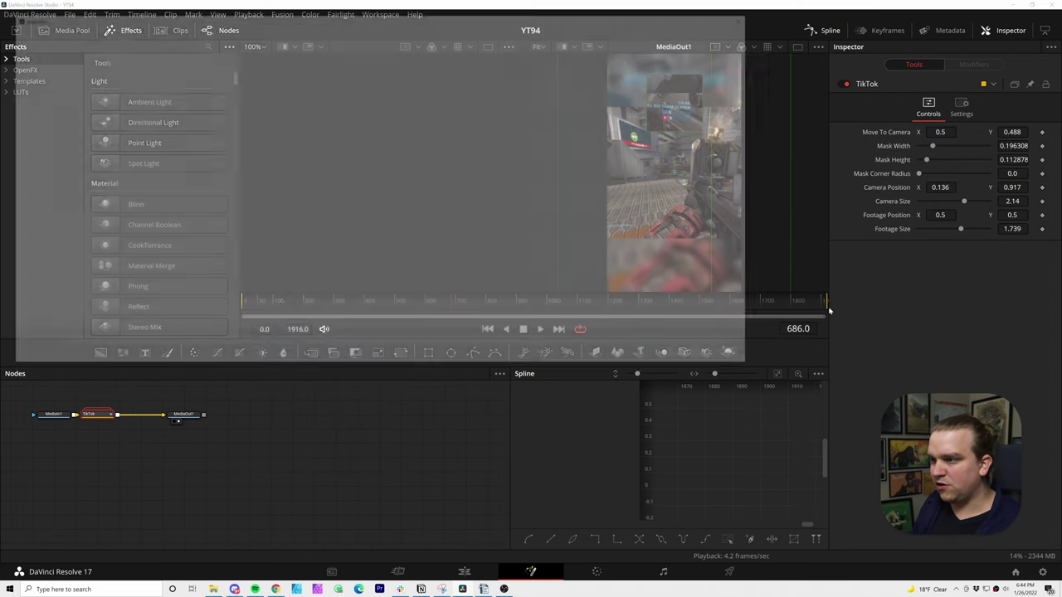
pyautogui.click(102, 158)
pyautogui.click(692, 358)
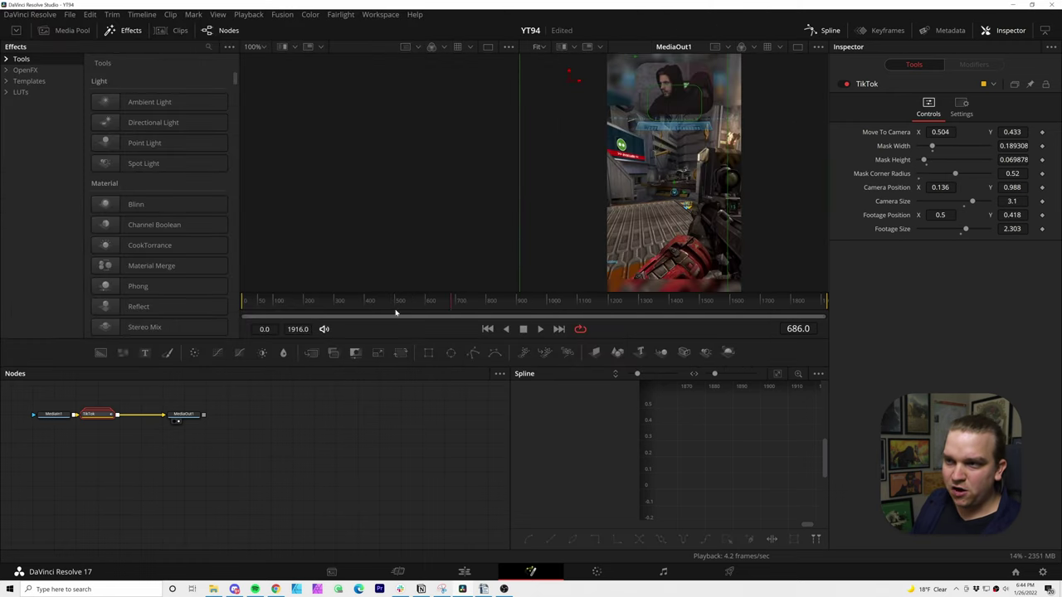
pyautogui.click(475, 570)
pyautogui.moveTo(754, 409); pyautogui.dragTo(756, 409)
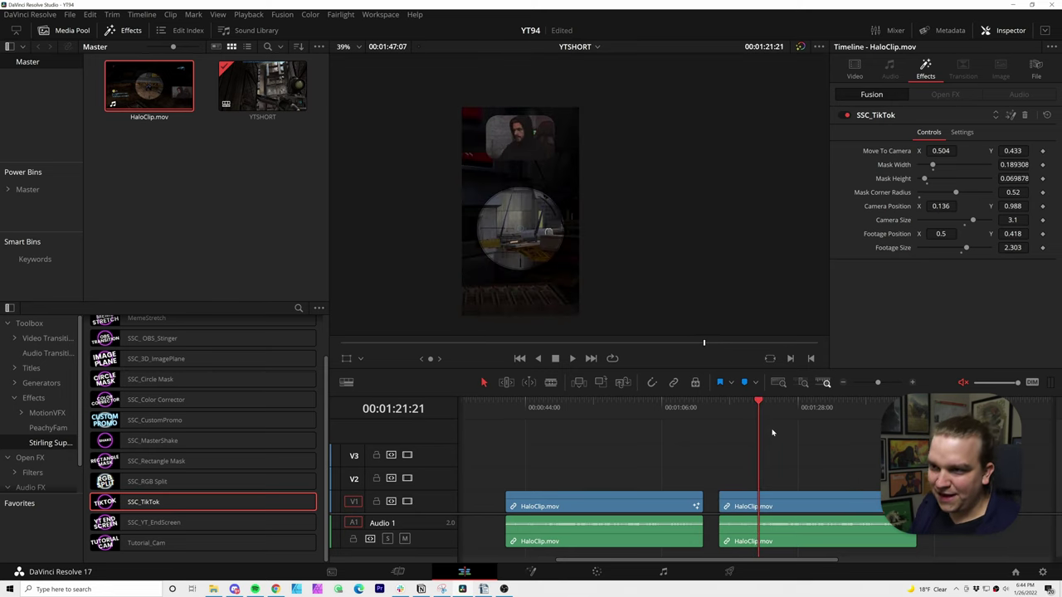